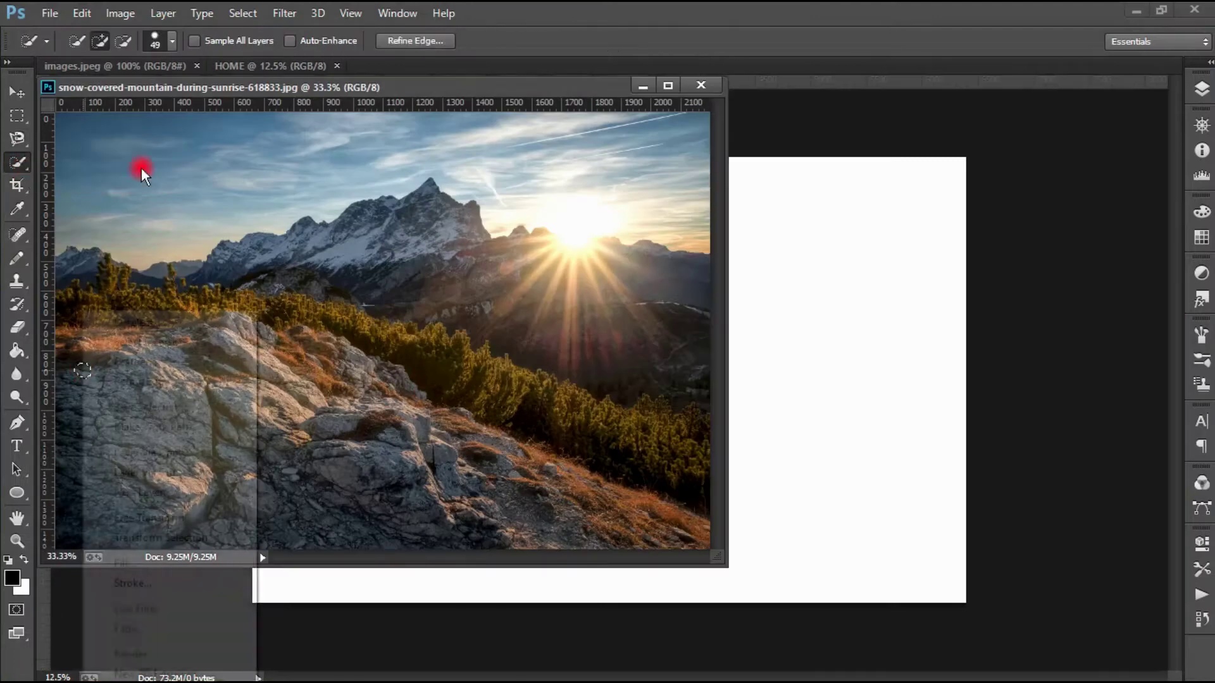
Select the rocky slope and place it, scaled up, along the HOME canvas bottom
right_click(142, 170)
drag(184, 85, 203, 87)
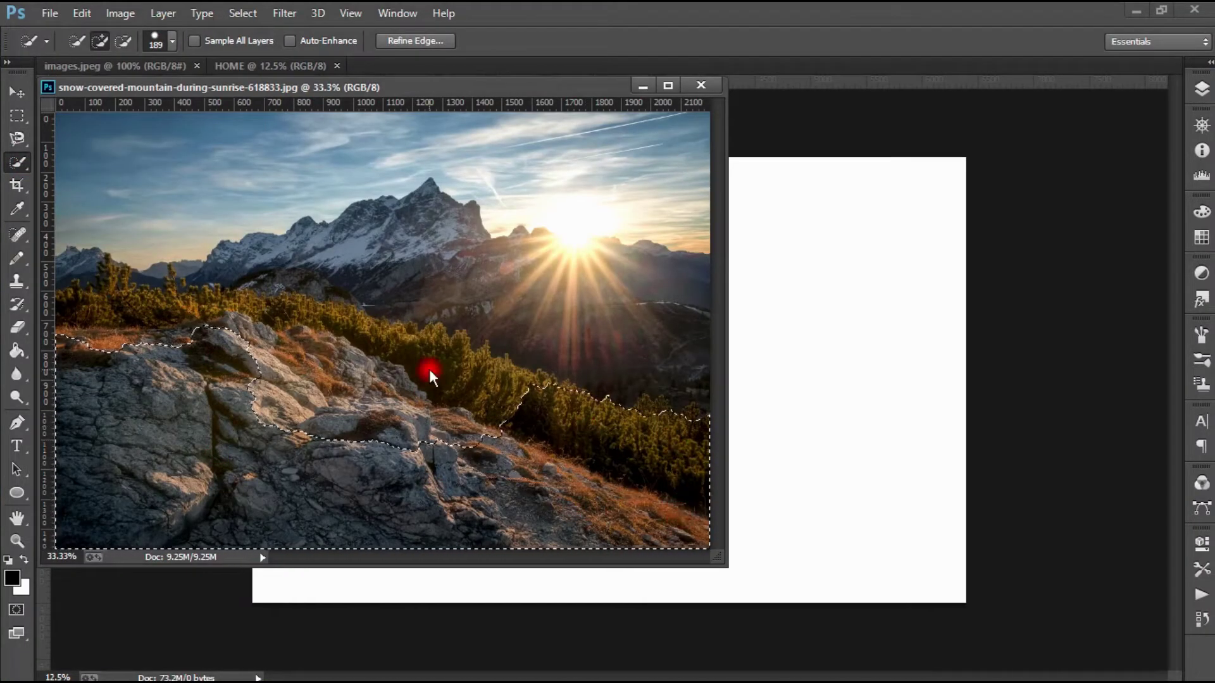
click(17, 95)
mouse_move(194, 390)
mouse_down()
mouse_move(738, 488)
mouse_move(347, 561)
mouse_up()
key(ctrl+t)
drag(499, 604, 742, 636)
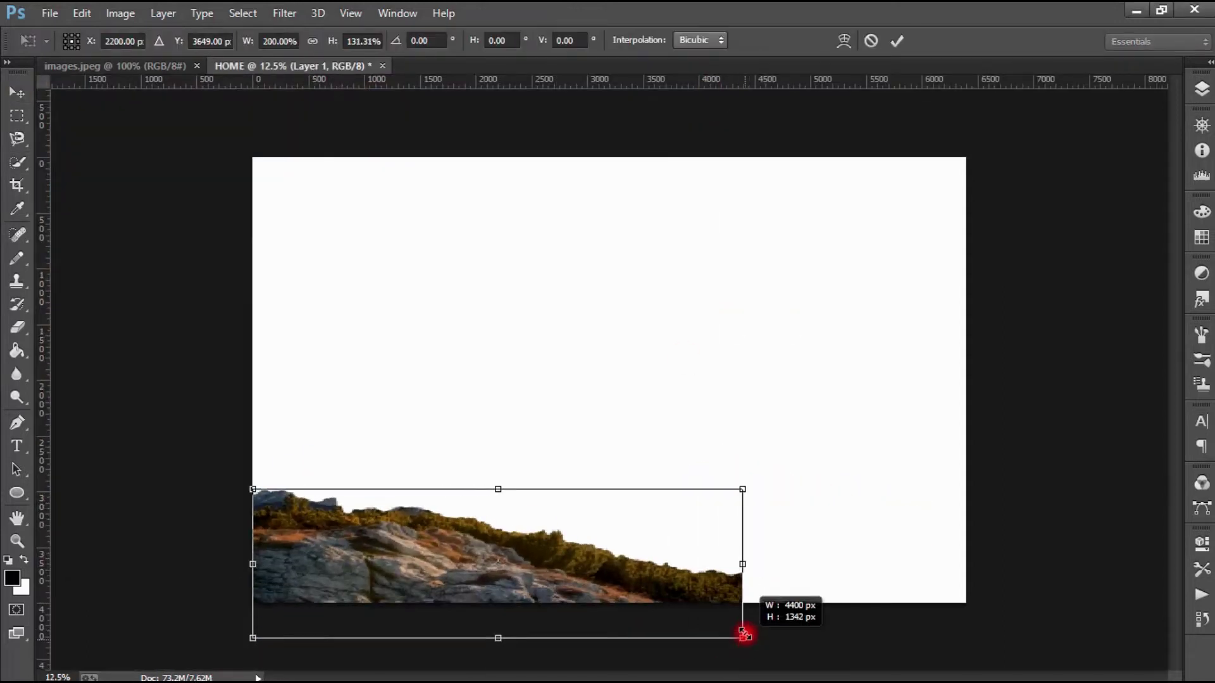
click(897, 40)
Duplicate the slope, flip the copy horizontally, enlarge it and move it right
key(ctrl+j)
drag(491, 553, 650, 506)
key(ctrl+t)
drag(902, 514, 564, 487)
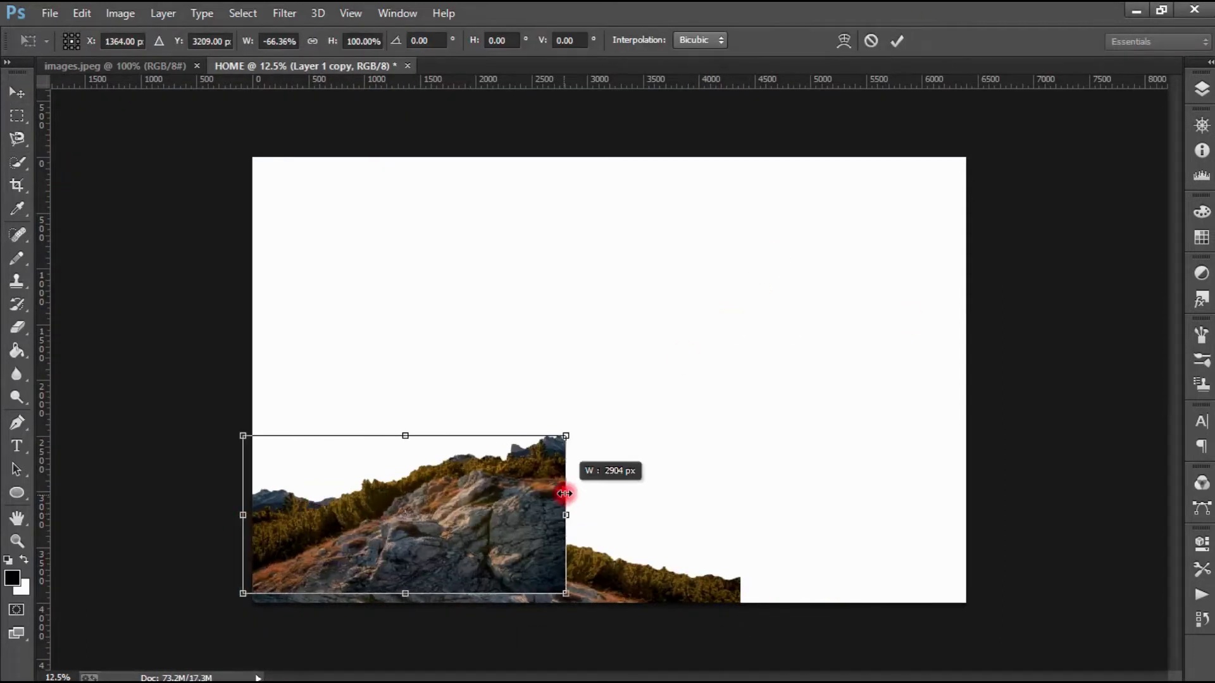
drag(421, 551, 832, 488)
drag(656, 529, 496, 669)
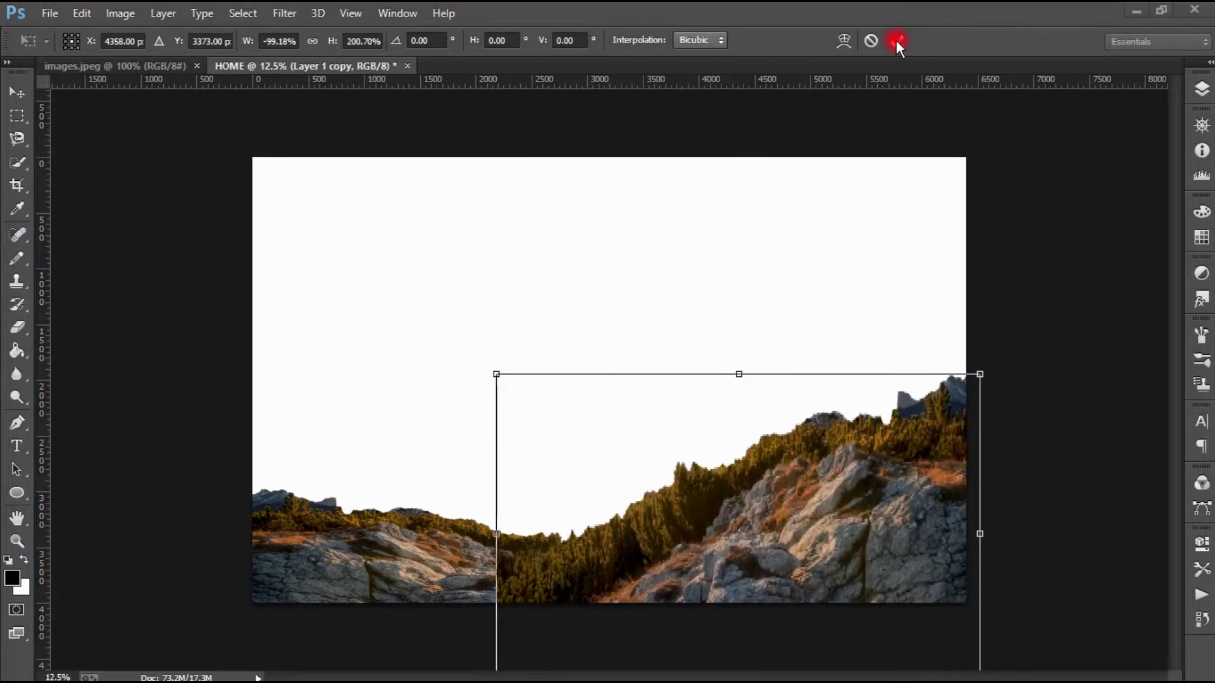
key(Return)
click(17, 327)
Soften the left slope's edges with the Eraser and Magic Eraser
right_click(506, 452)
key(Return)
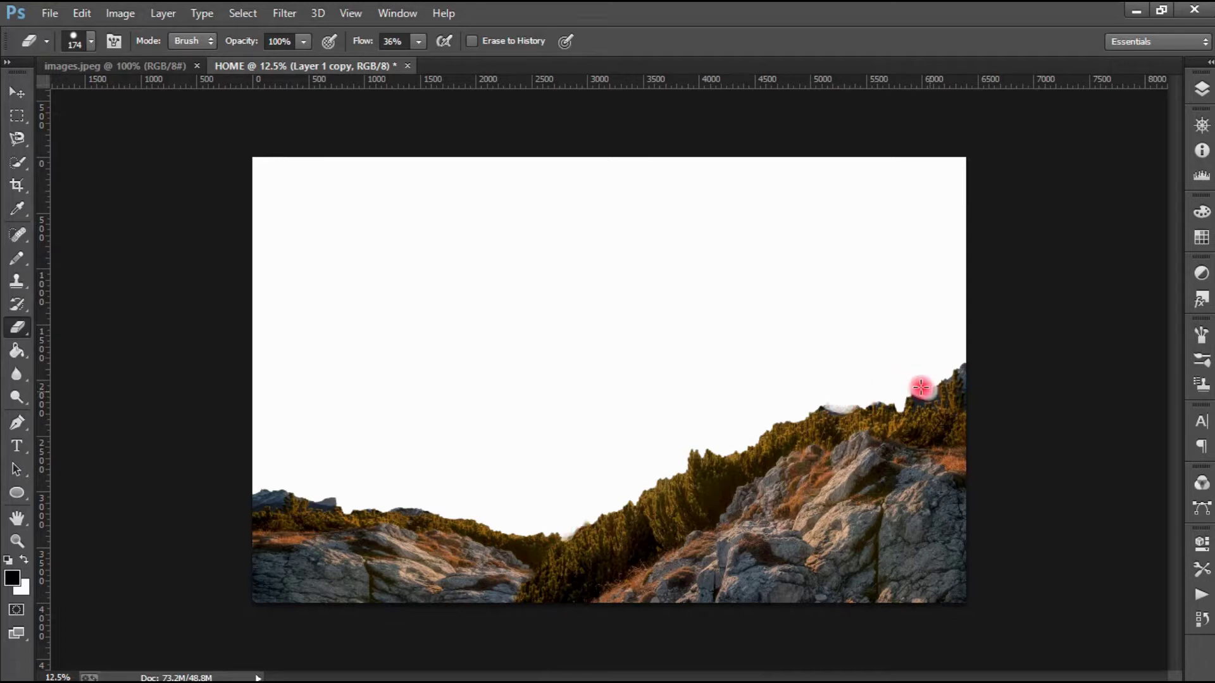
click(1202, 88)
ctrl+click(332, 457)
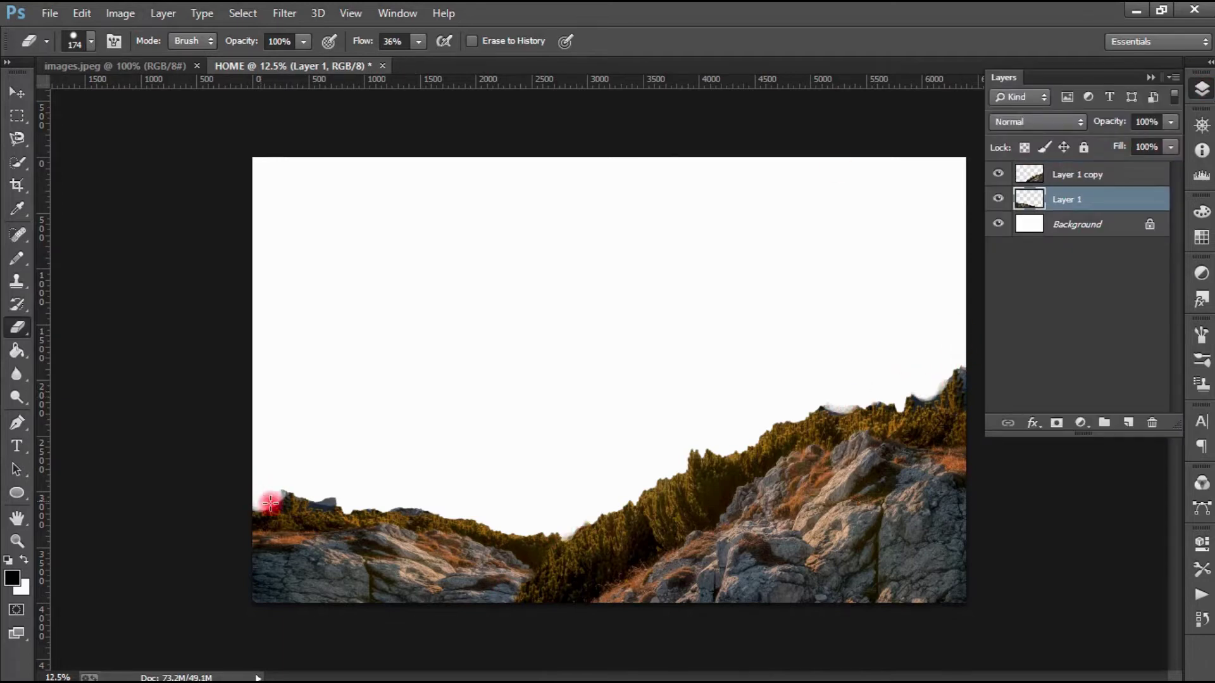
key(ctrl+plus)
right_click(17, 327)
click(95, 361)
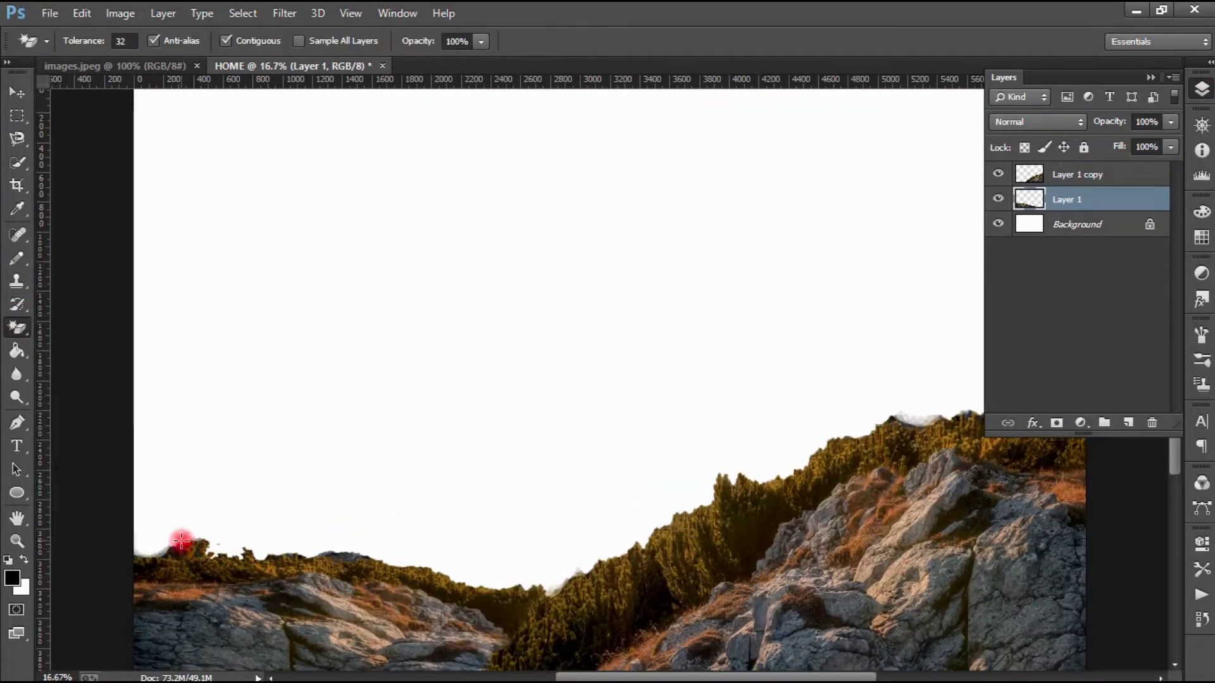
key(ctrl+minus)
key(ctrl+minus)
key(ctrl+minus)
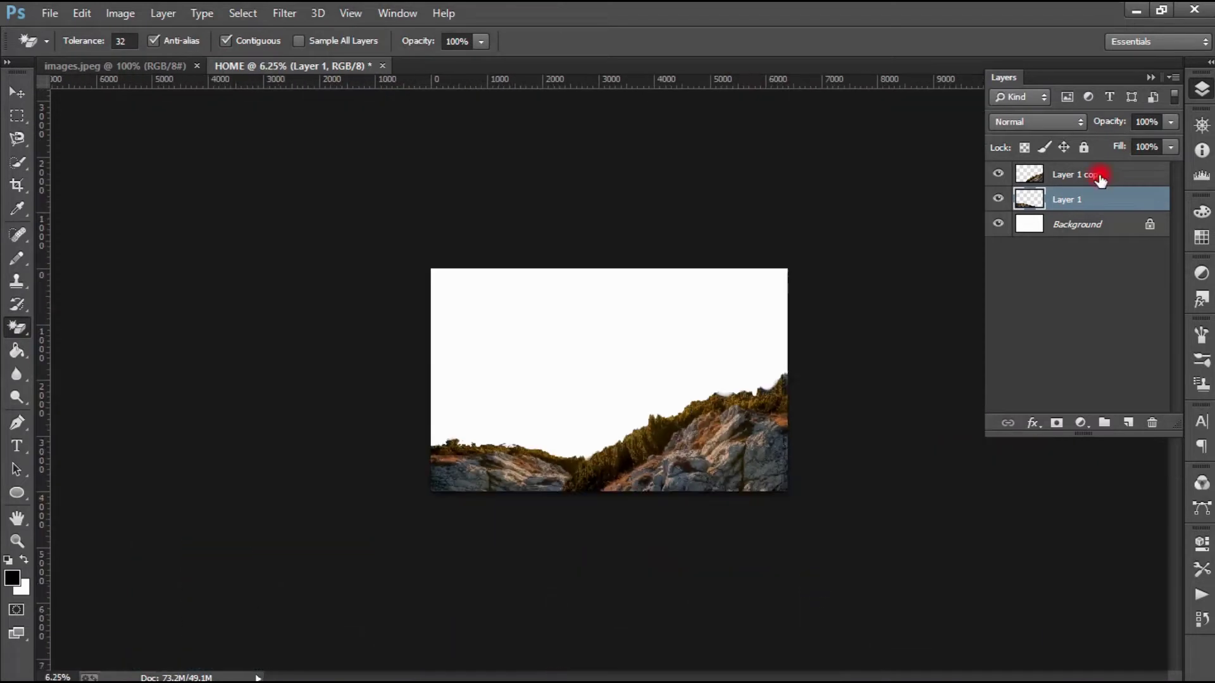
Warp the left slope and merge both slope layers into one
click(1046, 183)
click(1065, 203)
key(ctrl+t)
click(843, 40)
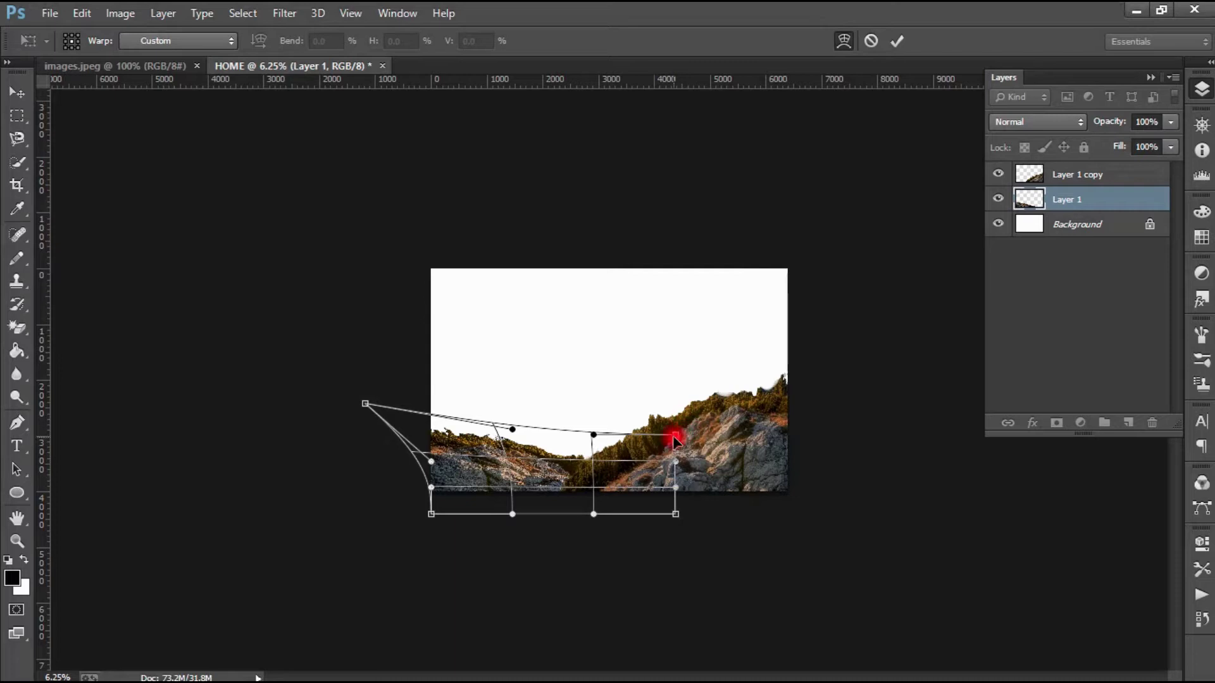
key(ctrl+e)
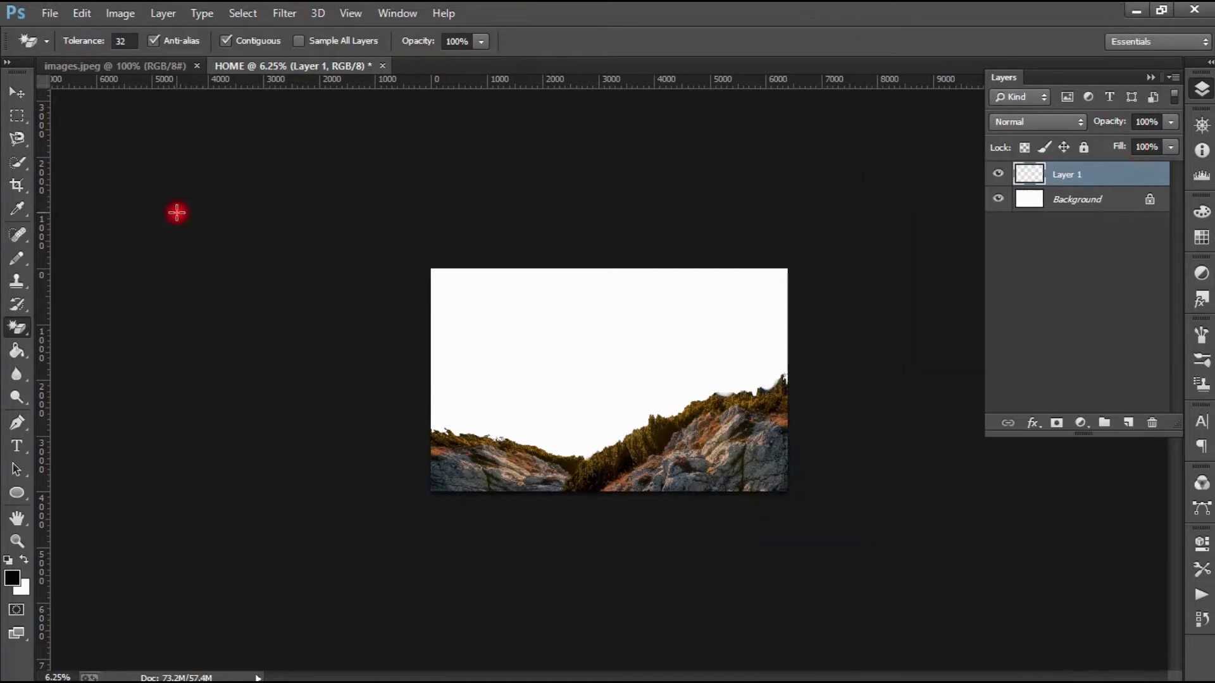
Open the scenic mountain-and-forest photo and drag it into the HOME composite
key(ctrl+o)
double_click(336, 424)
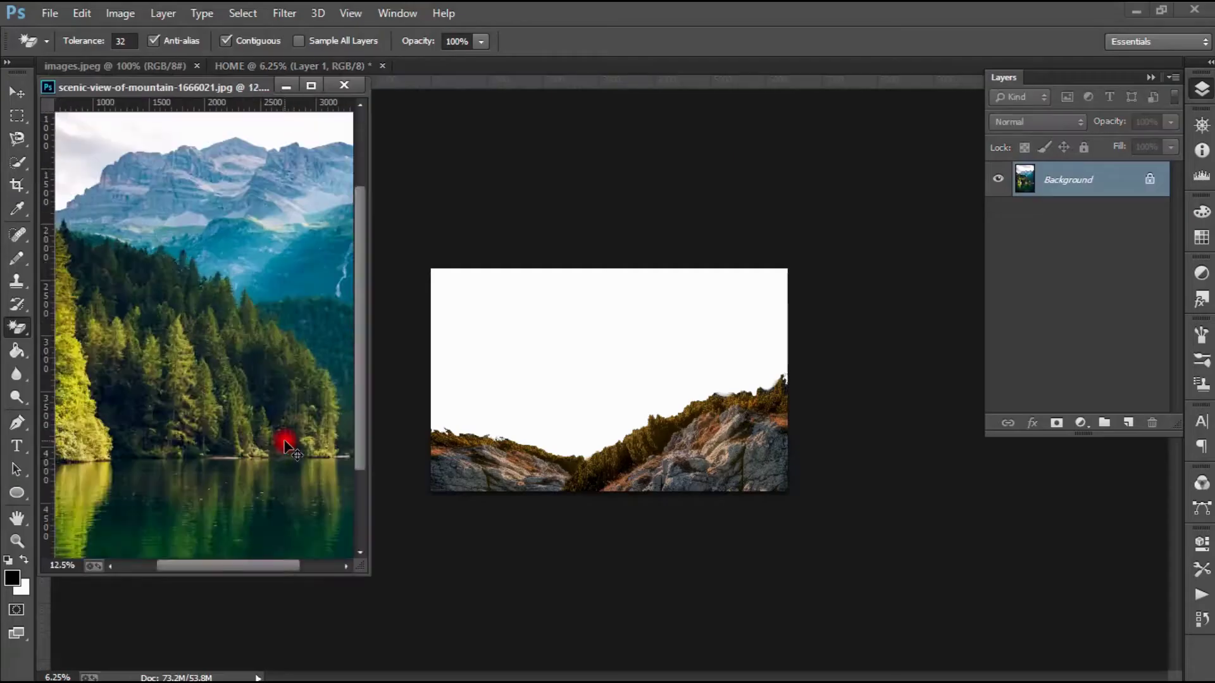
click(921, 326)
key(ctrl+plus)
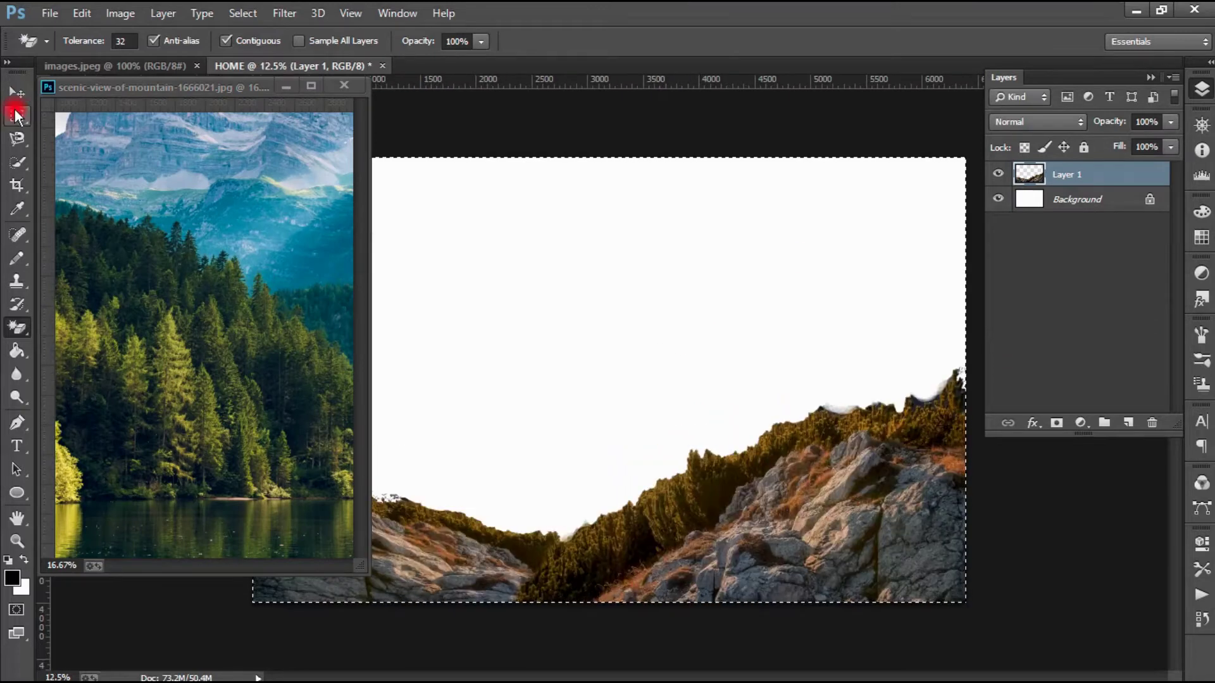
click(17, 93)
drag(190, 317, 505, 443)
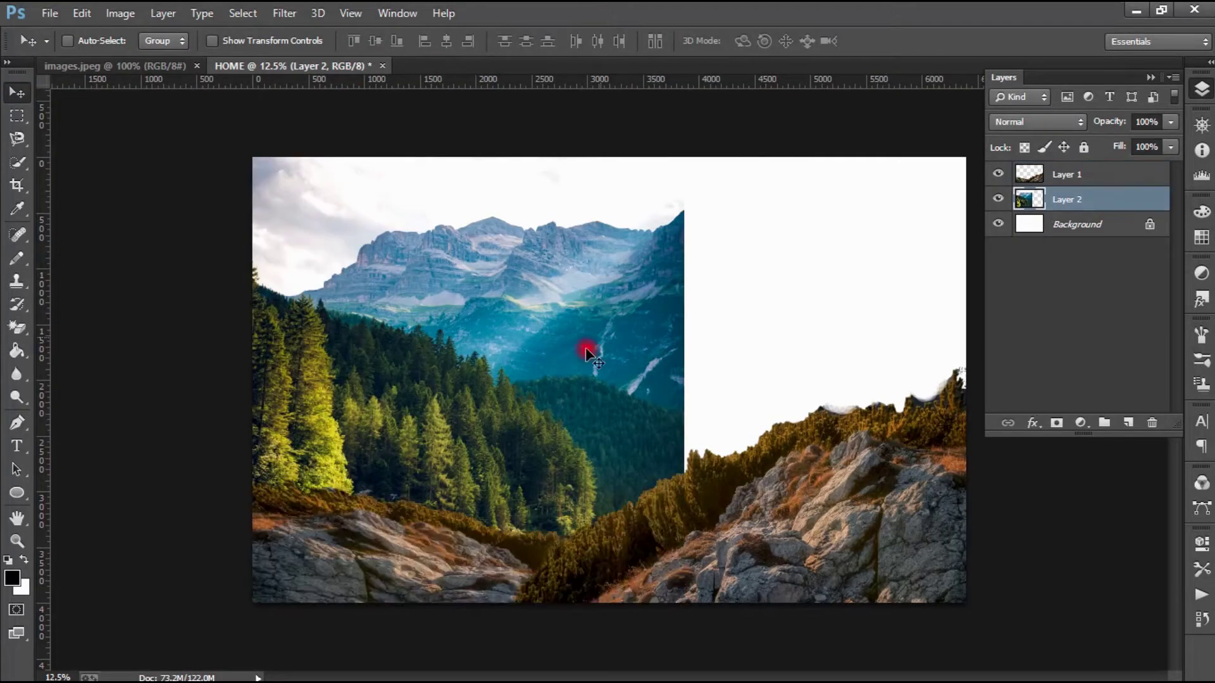
Scale the mountain photo to fill the canvas behind the rocks, then reopen File > Open
drag(586, 347, 540, 403)
key(ctrl+t)
drag(637, 258, 954, 103)
drag(770, 286, 780, 282)
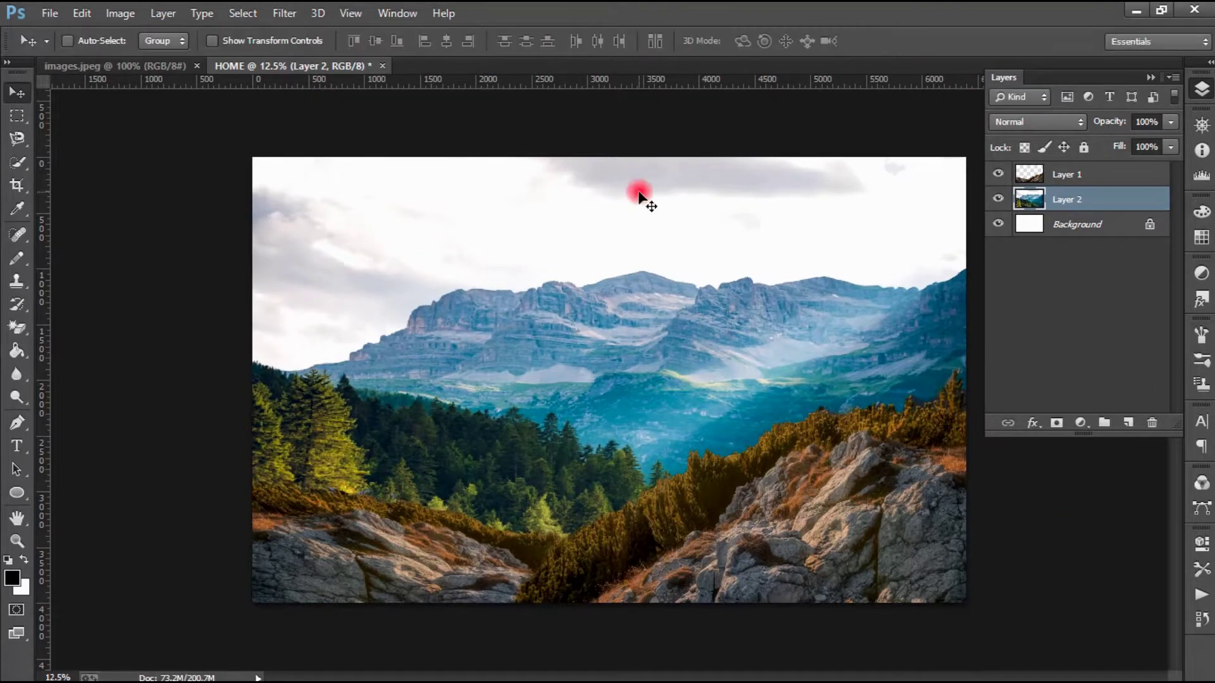
click(49, 12)
click(59, 49)
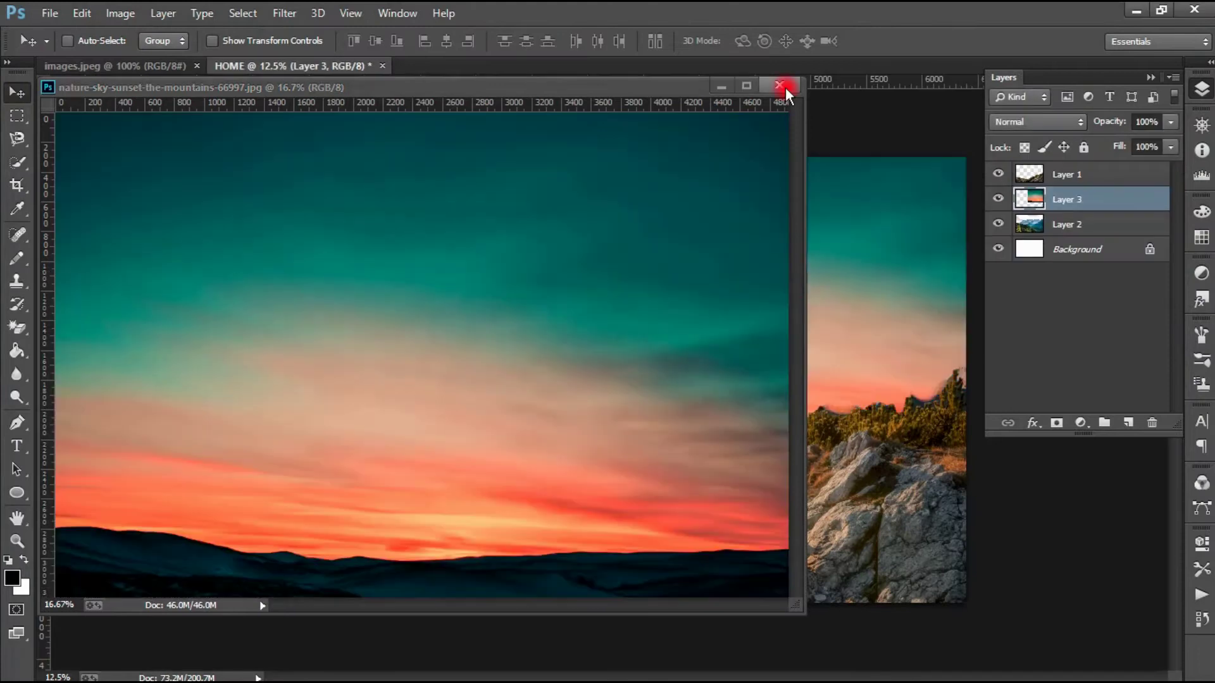
Stretch the sunset layer over the canvas and set its blend mode to Overlay
click(780, 86)
key(ctrl+t)
mouse_move(727, 263)
mouse_down()
mouse_move(762, 479)
mouse_move(968, 534)
mouse_up()
key(Return)
click(1171, 122)
click(1037, 121)
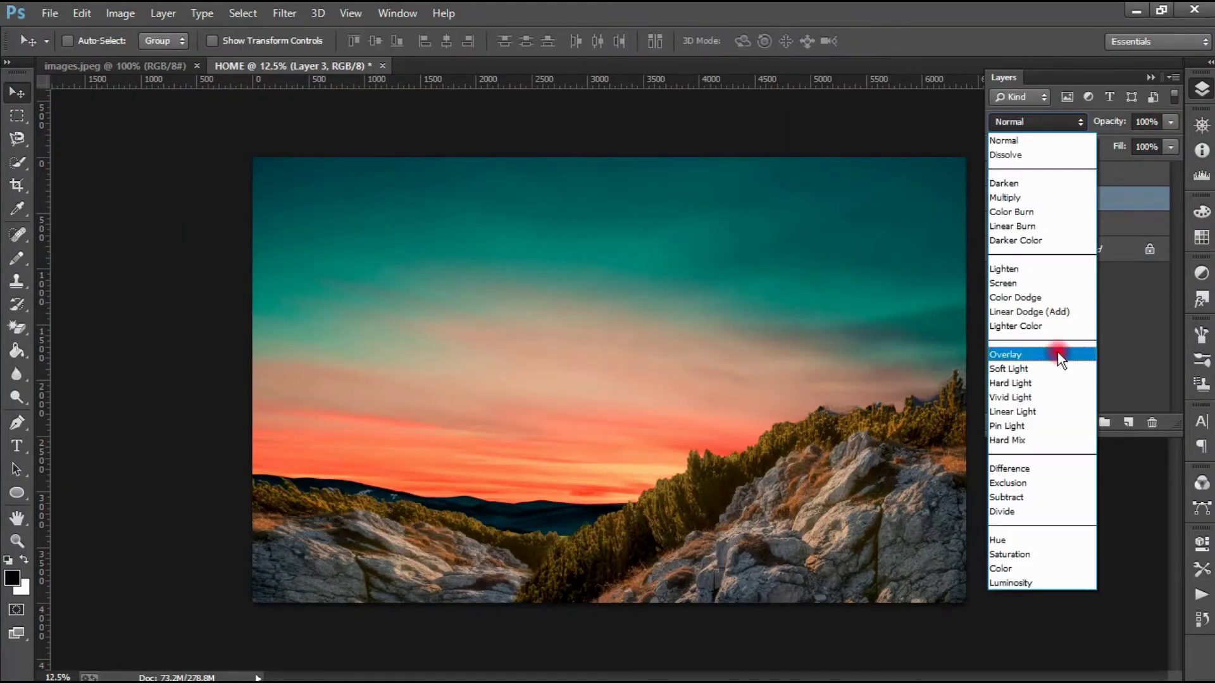
click(1057, 349)
mouse_move(708, 387)
mouse_down()
mouse_move(718, 375)
mouse_move(719, 387)
mouse_up()
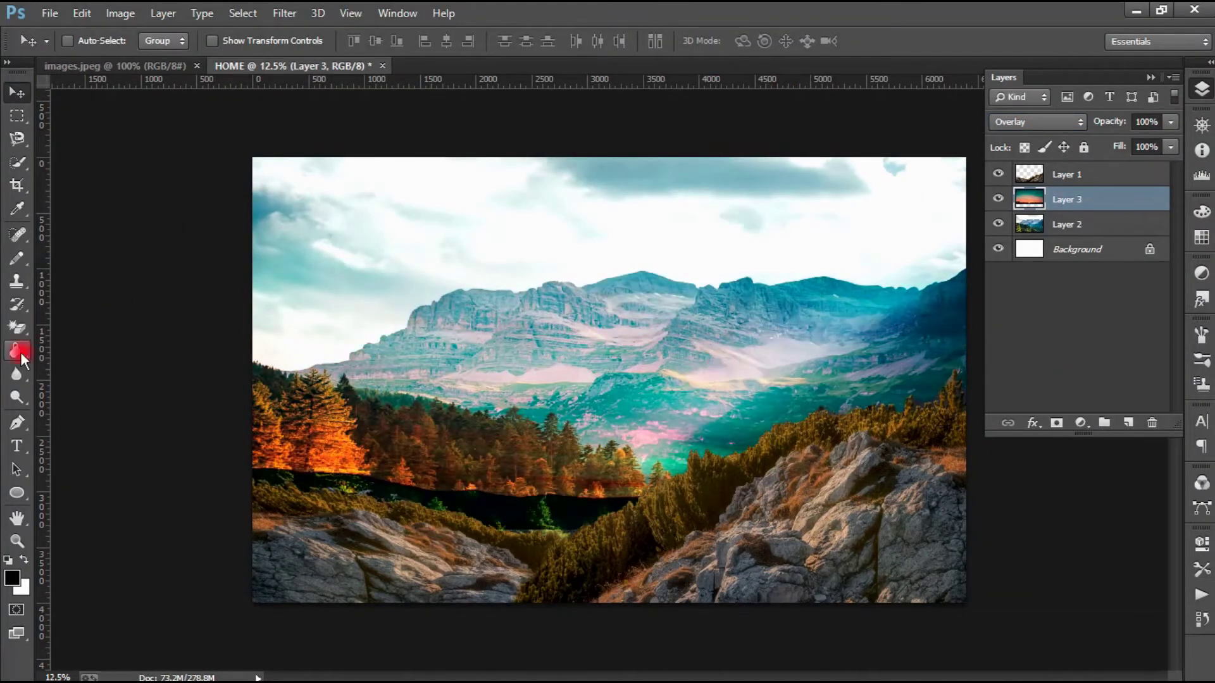
Erase the sunset layer's dark band over the forest with an enlarged eraser
click(17, 351)
click(17, 327)
click(64, 324)
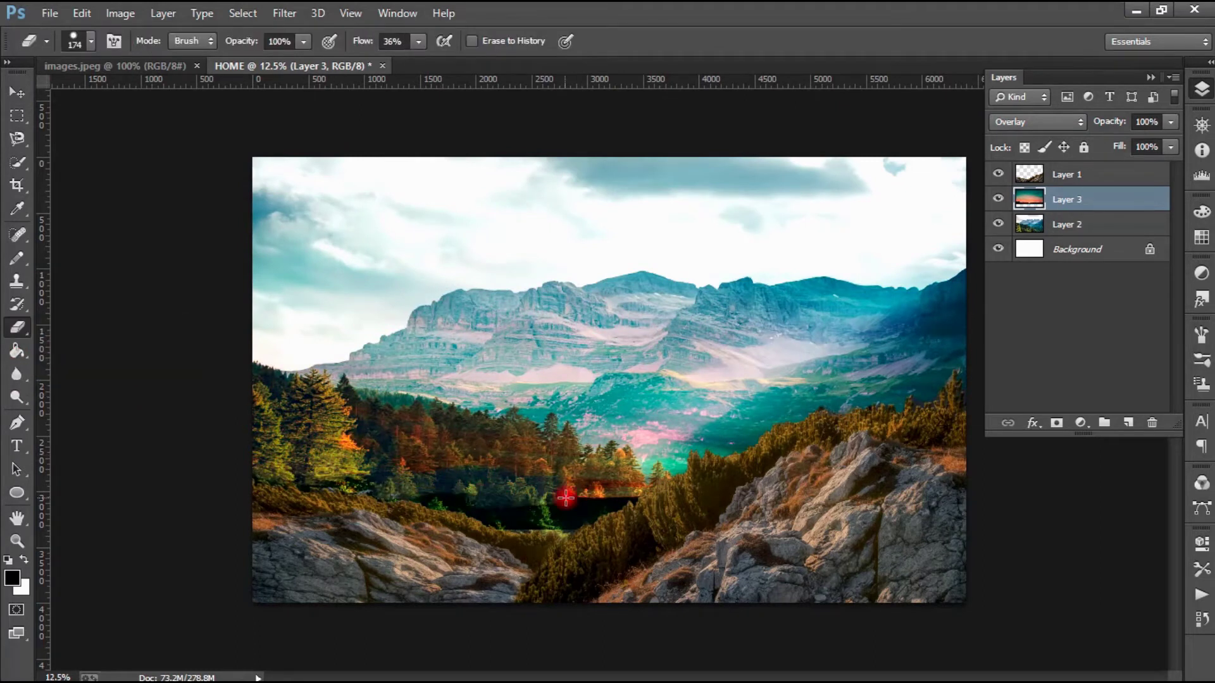
key(ctrl+plus)
key(bracketright)
key(bracketright)
key(bracketright)
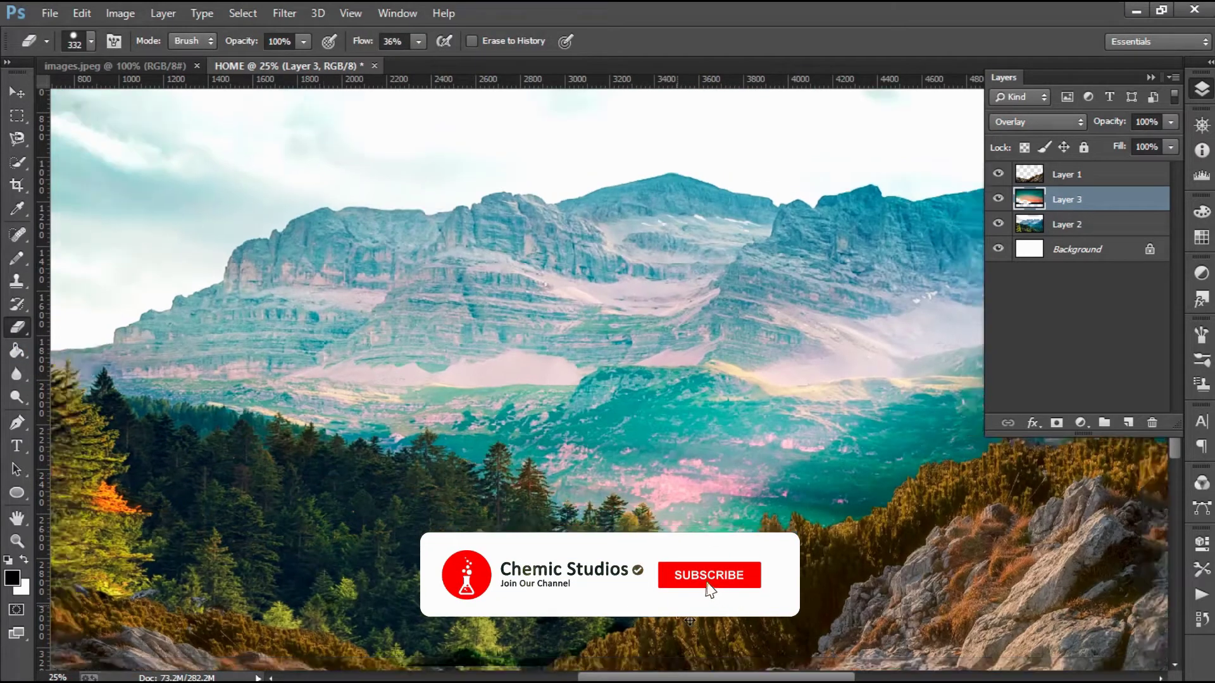
key(ctrl+minus)
click(50, 13)
Bring the misty blue lake photo into HOME at 20% opacity
click(57, 46)
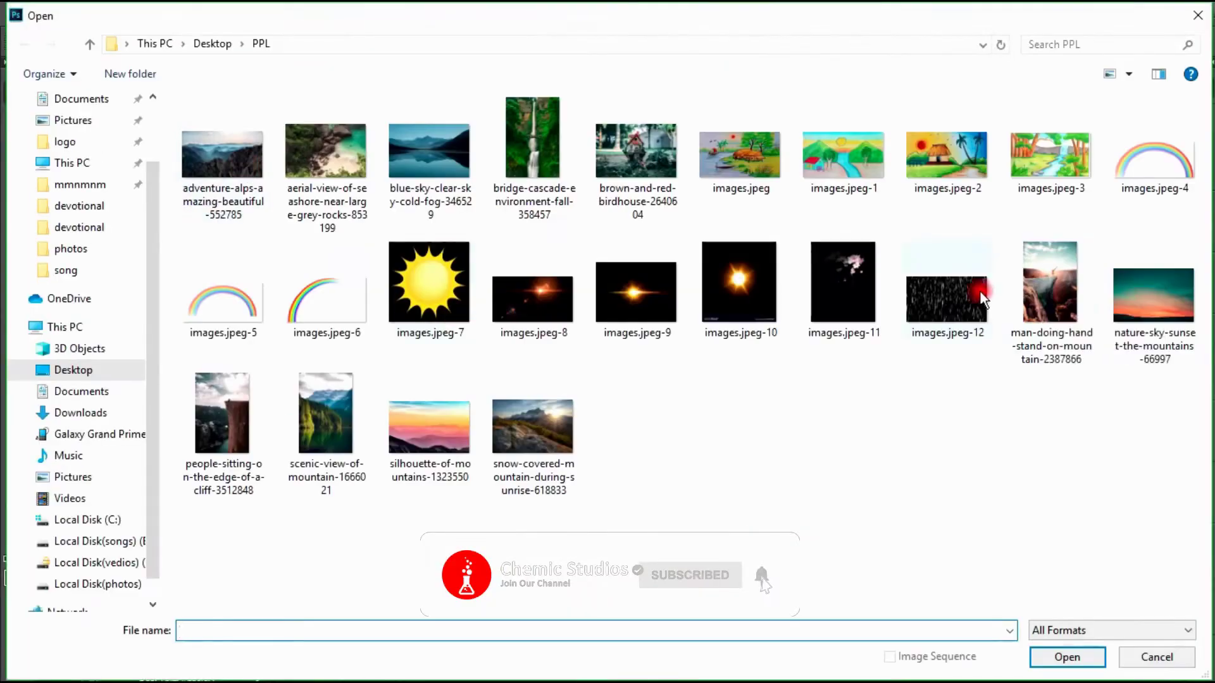
double_click(429, 152)
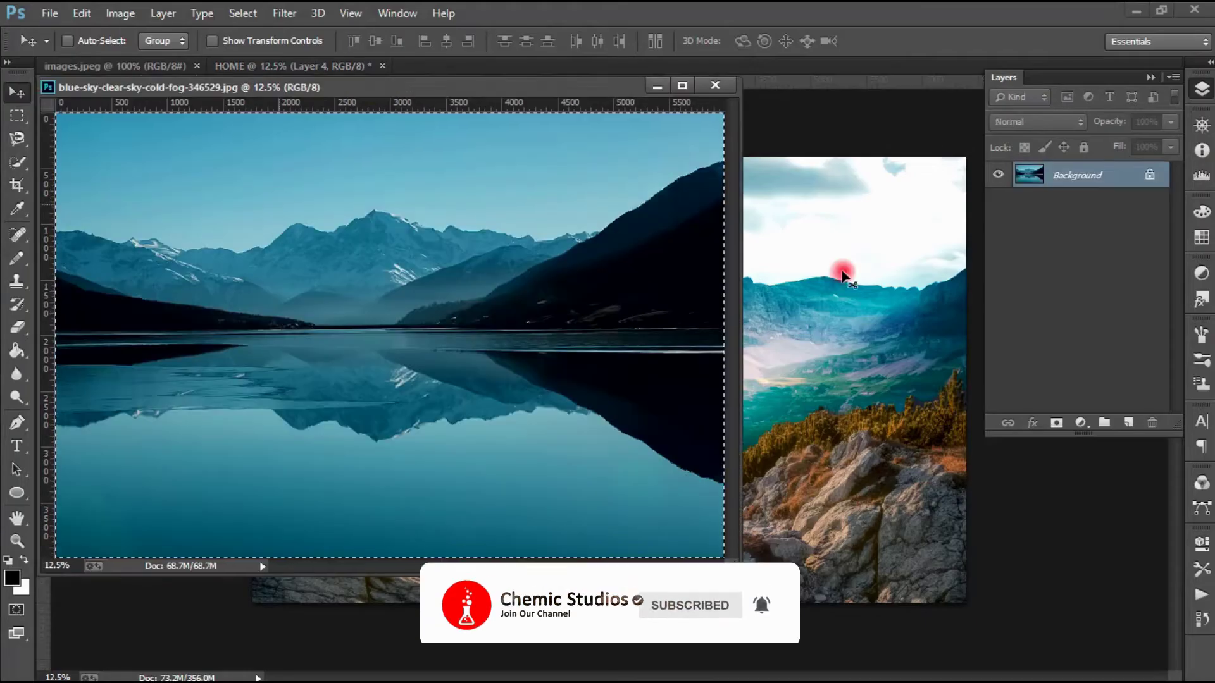
drag(453, 200, 840, 271)
click(720, 85)
drag(780, 329, 426, 297)
click(1171, 121)
drag(1167, 138, 1100, 137)
drag(723, 313, 544, 360)
Erase the lake layer's hard edges with a 1447 px eraser
key(e)
right_click(426, 284)
right_click(609, 248)
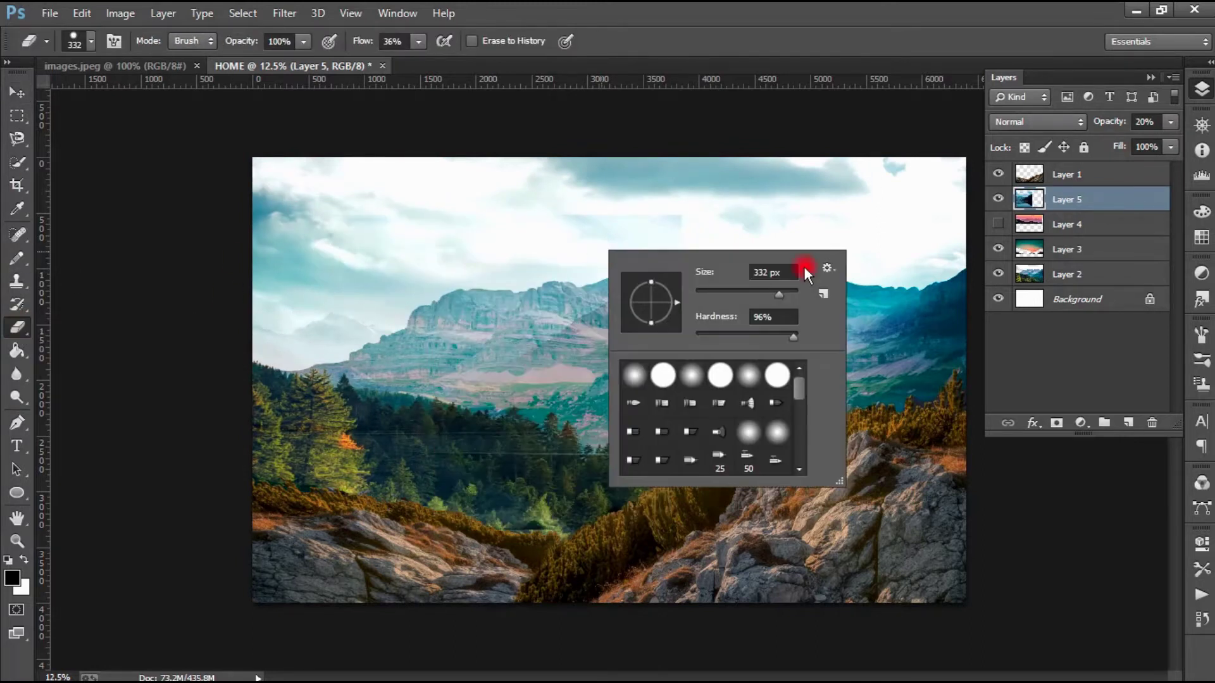
text(1447)
key(Return)
mouse_move(552, 240)
mouse_down()
mouse_move(508, 426)
mouse_move(440, 443)
mouse_up()
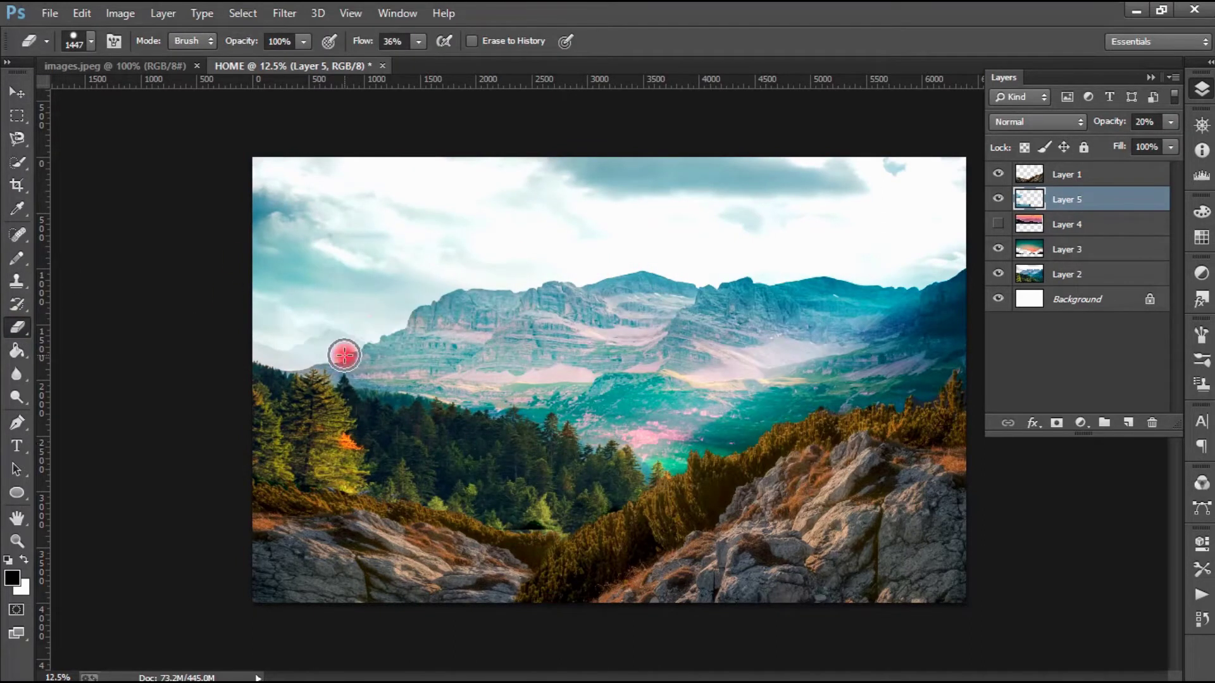
Raise the lake layer's opacity to 50% and return to the regular eraser
click(1171, 122)
drag(1101, 138, 1126, 137)
right_click(17, 327)
click(95, 360)
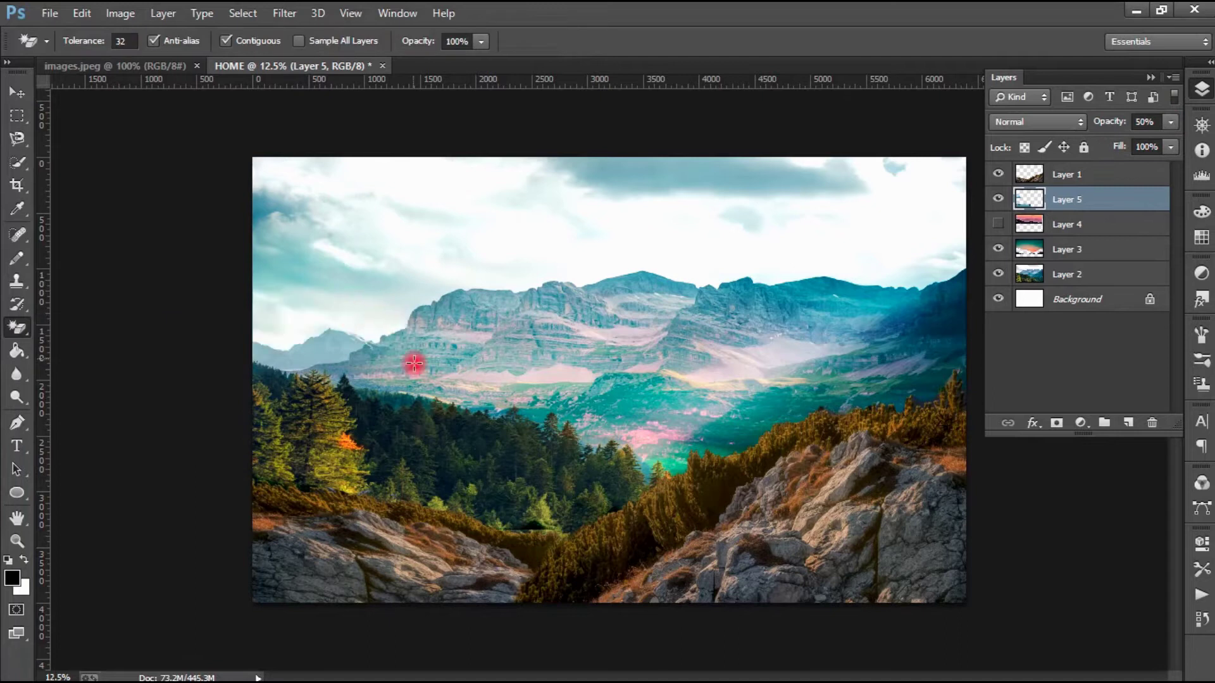
key(shift+e)
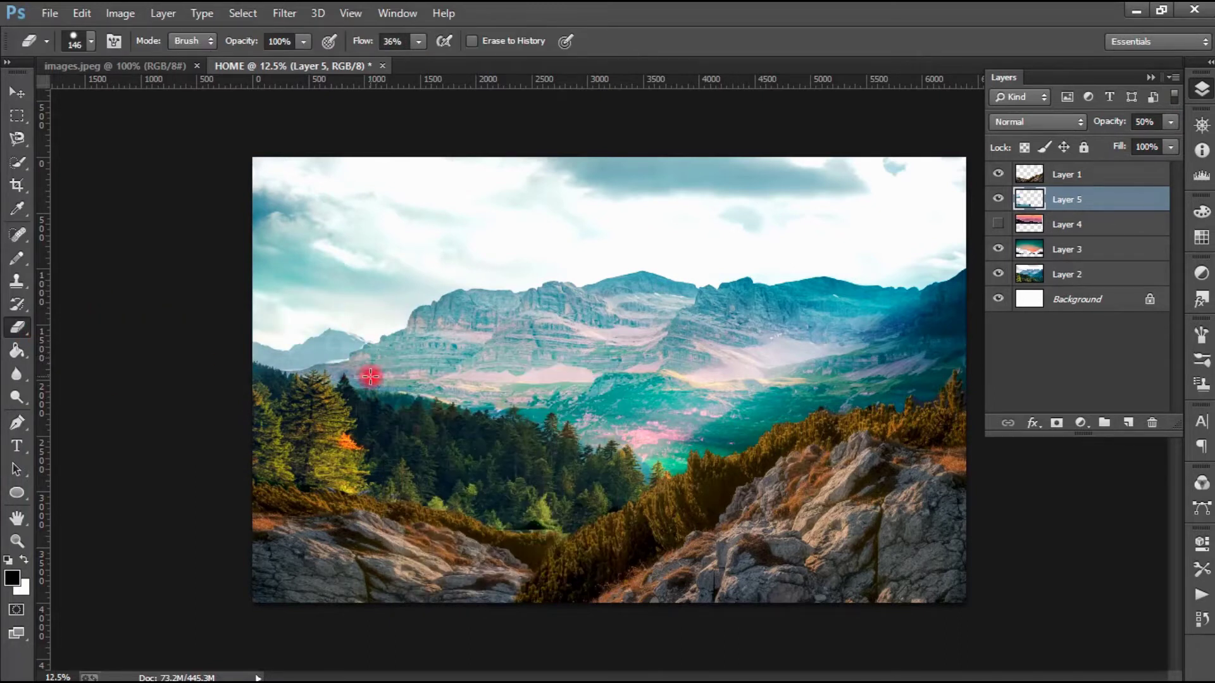
key(ctrl+o)
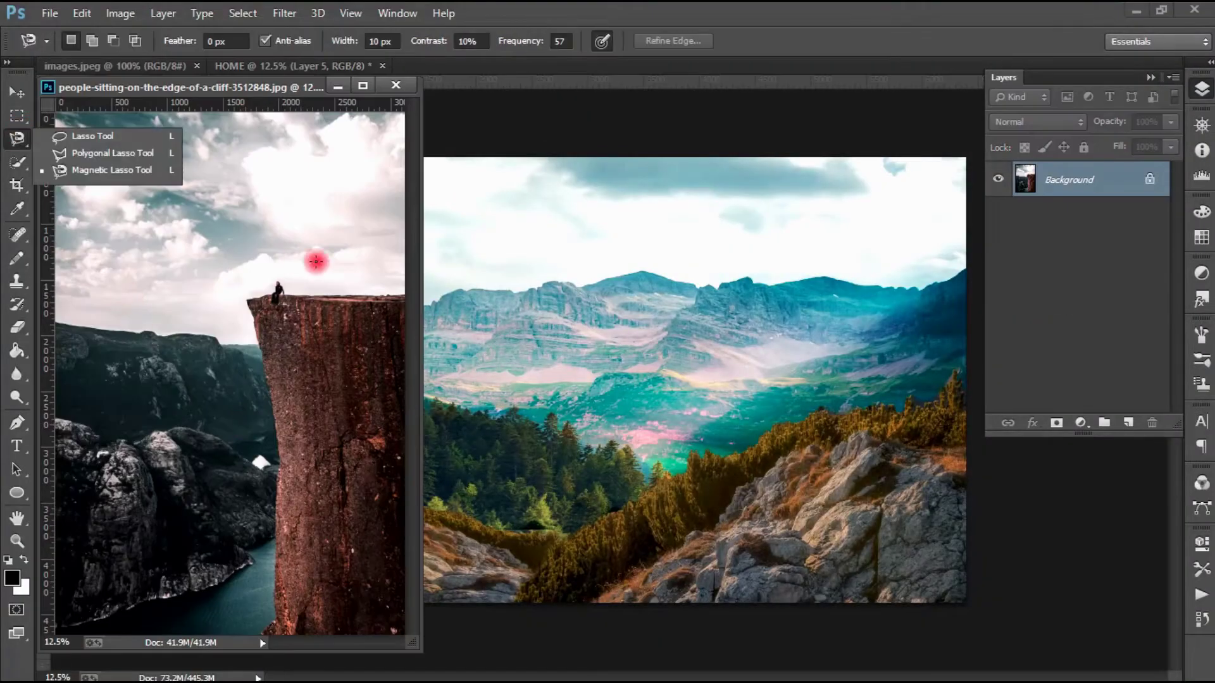
Lasso the cliff pillar, move it into HOME and warp it into an overhang
drag(403, 295, 318, 292)
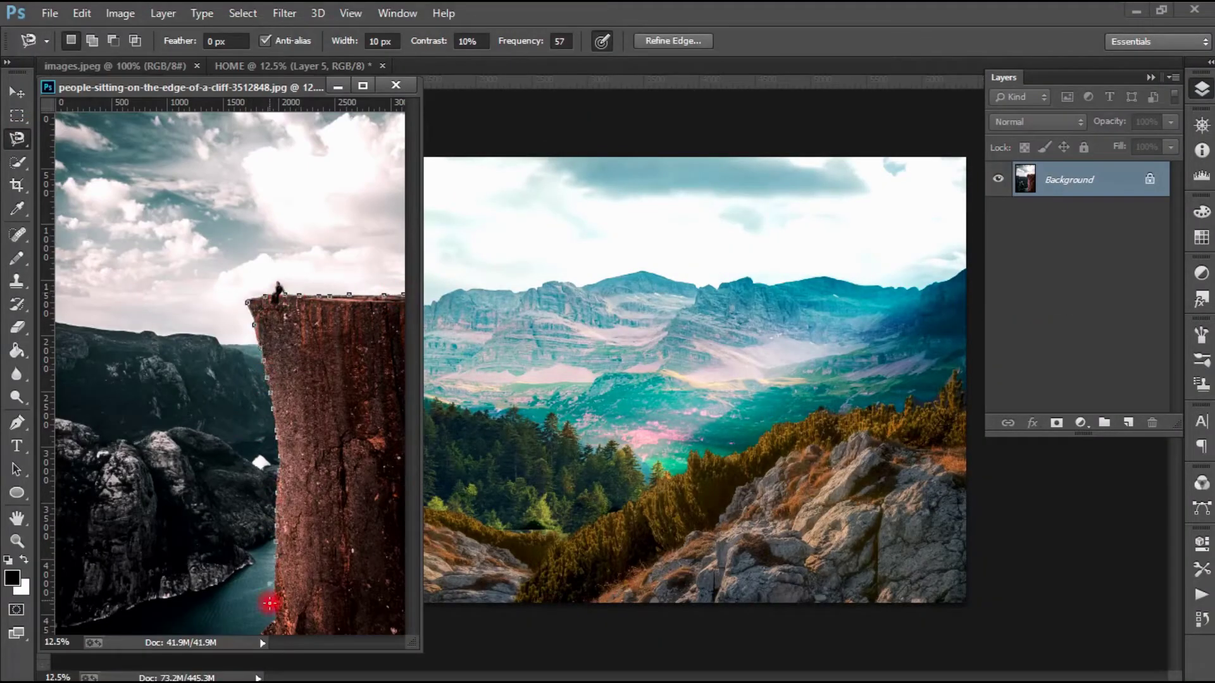
click(16, 82)
drag(318, 374, 678, 401)
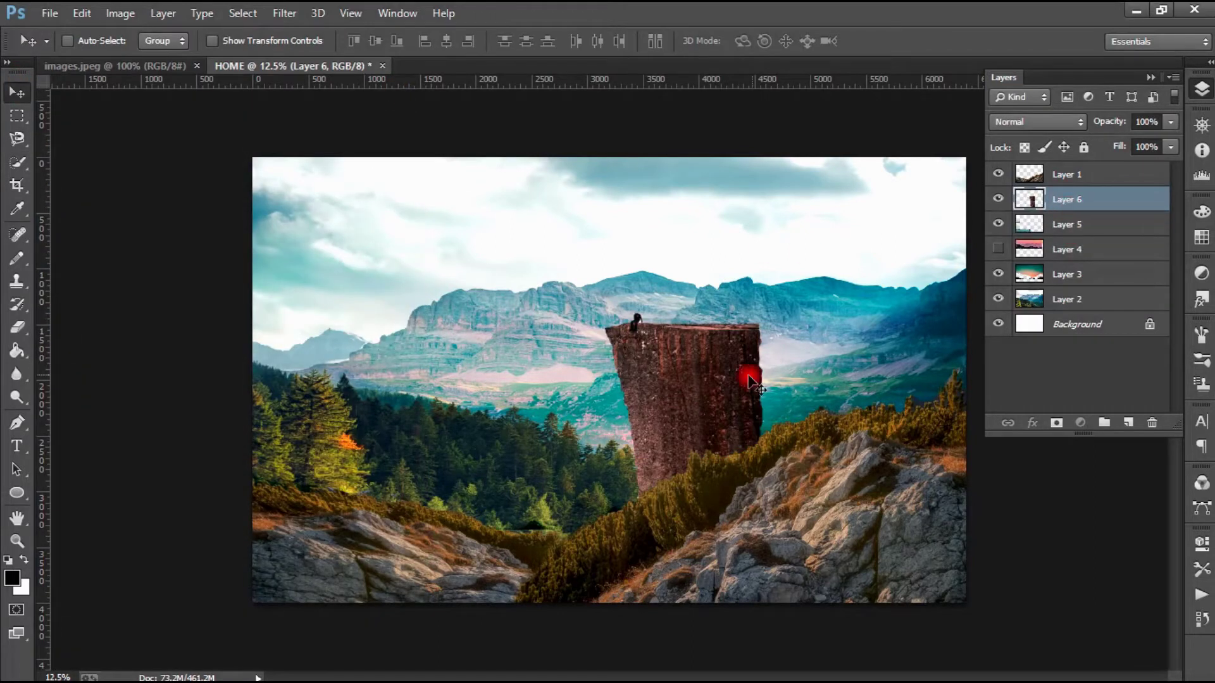
key(ctrl+t)
click(844, 41)
drag(813, 298, 652, 317)
drag(921, 300, 927, 352)
drag(814, 536, 854, 487)
key(Return)
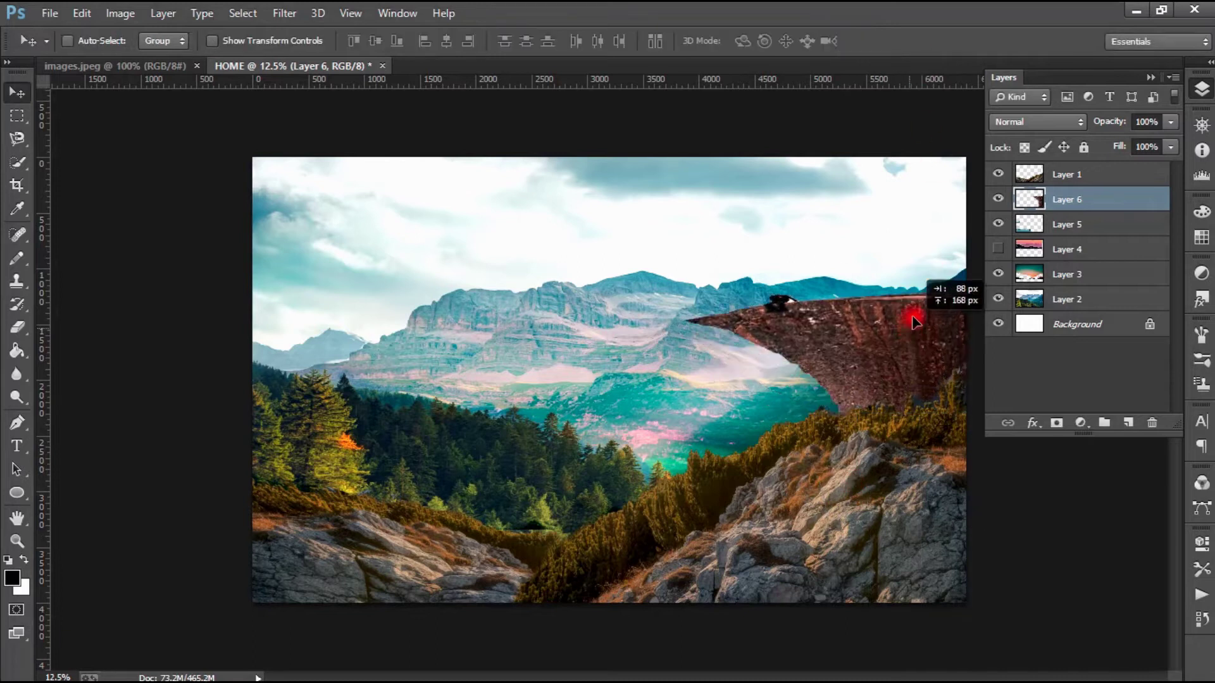
Narrow the cliff to about 64% width and move it to the right edge
key(ctrl+t)
drag(711, 439, 784, 447)
drag(919, 330, 877, 342)
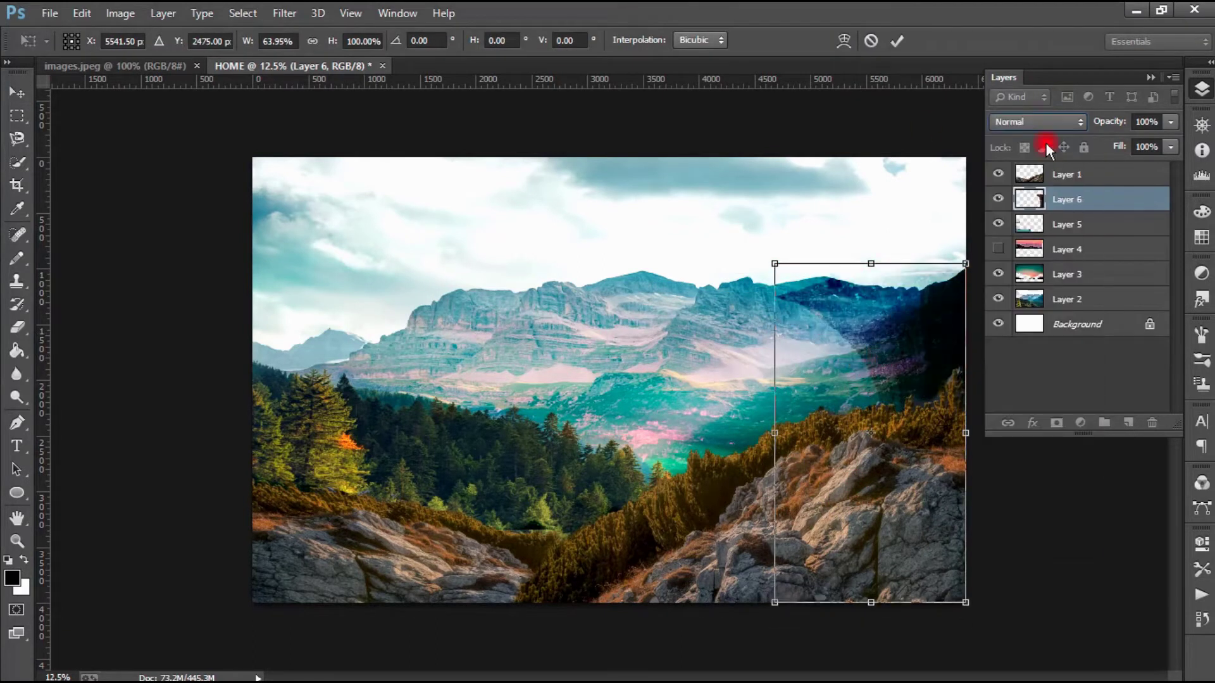
click(897, 40)
click(50, 13)
click(69, 48)
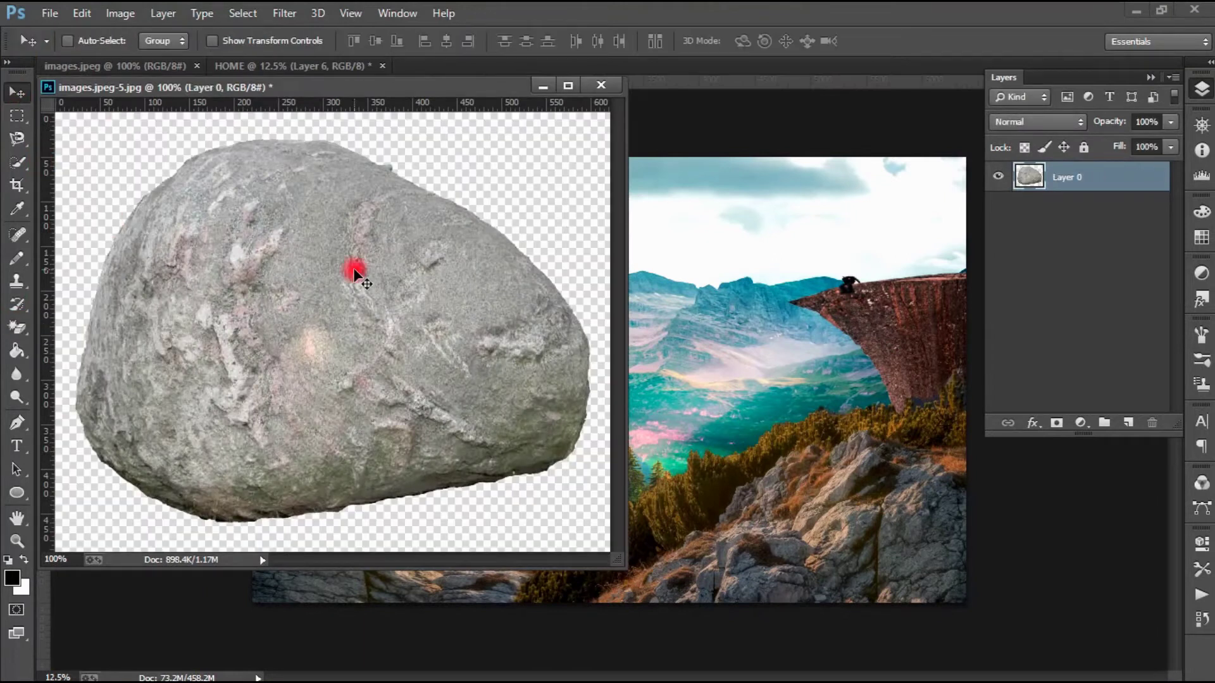
Place the white rock under the cliff overhang and warp a copy of it
click(603, 86)
drag(849, 266, 911, 272)
drag(958, 397, 859, 397)
key(ctrl+t)
click(837, 42)
double_click(901, 382)
key(ctrl+t)
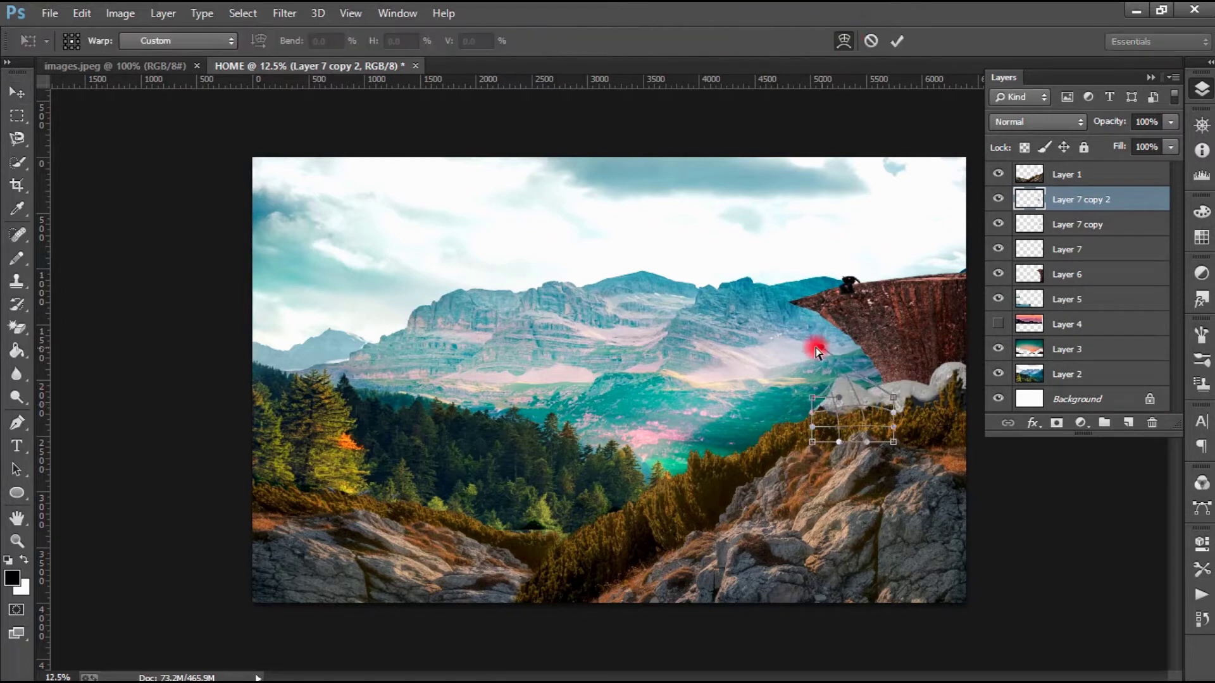
click(884, 345)
Magic-erase the second rock's background, bring it into HOME, warp and position it
click(290, 212)
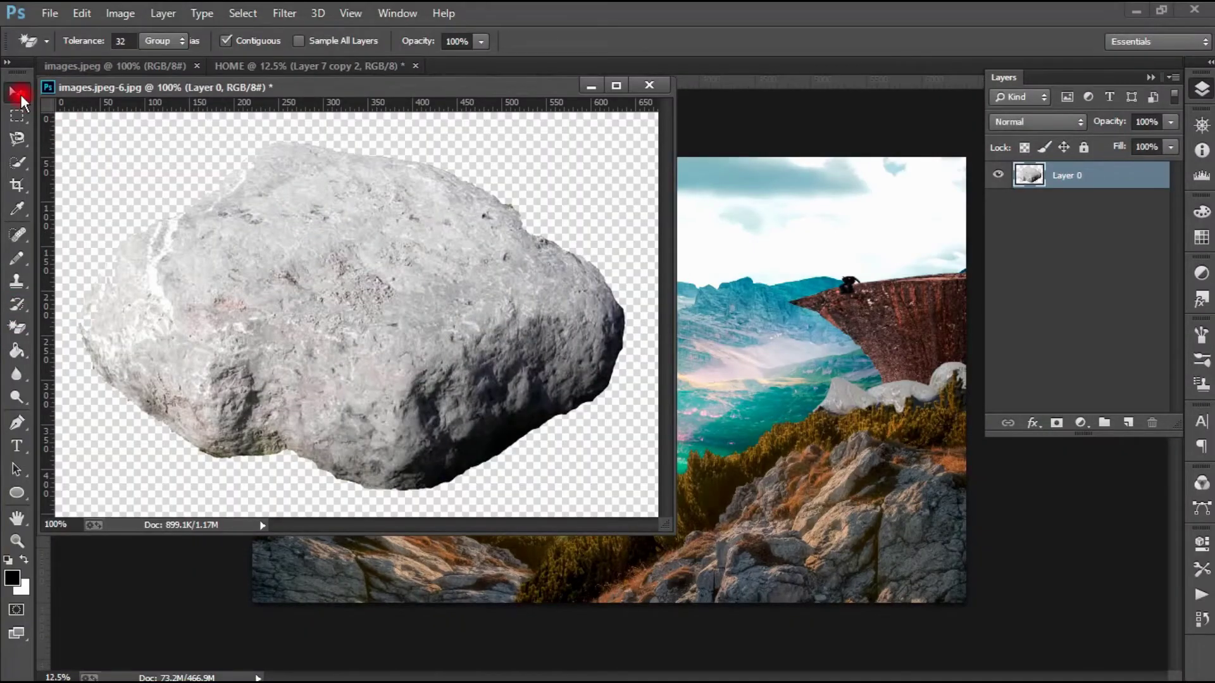
click(613, 274)
mouse_move(753, 184)
mouse_down()
mouse_move(936, 272)
mouse_move(949, 259)
mouse_move(930, 307)
mouse_up()
key(ctrl+t)
click(841, 43)
key(Return)
mouse_move(892, 240)
mouse_down()
mouse_move(880, 262)
mouse_move(889, 341)
mouse_move(816, 317)
mouse_up()
Warp the second rock again and duplicate it
key(ctrl+t)
click(843, 41)
key(Return)
key(ctrl+j)
key(ctrl+t)
key(Return)
Add another rock copy warped to fit the overhang, then bring up File > Open
key(ctrl+j)
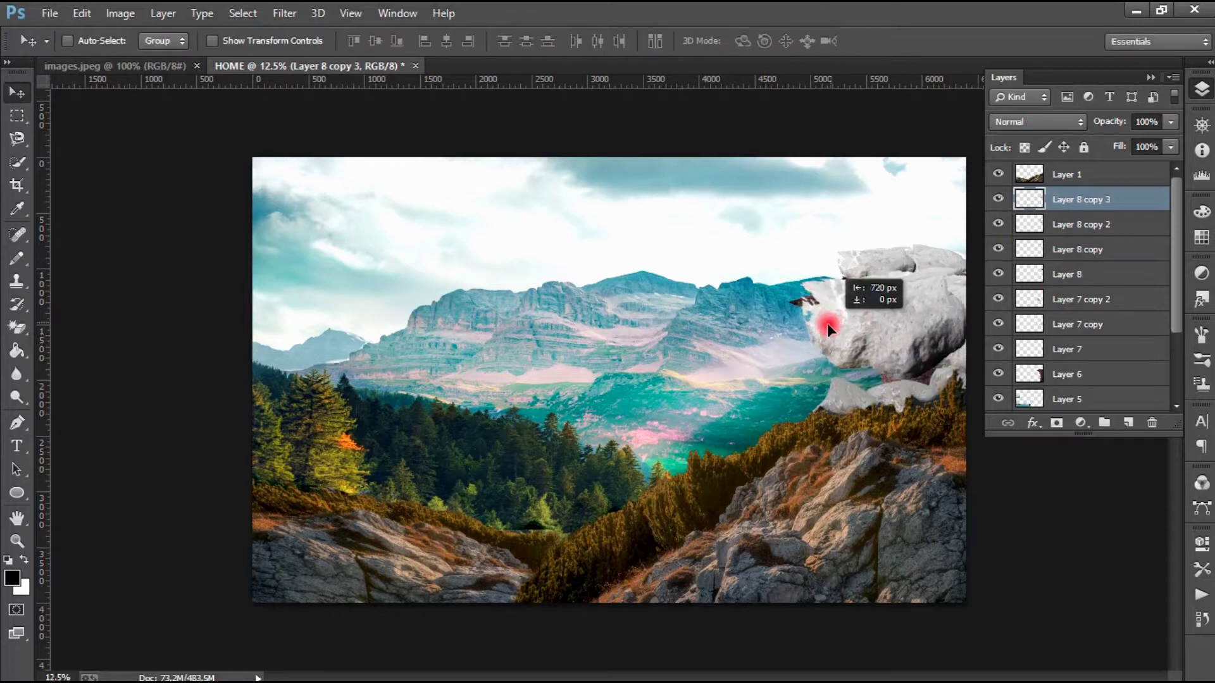
key(ctrl+t)
click(844, 40)
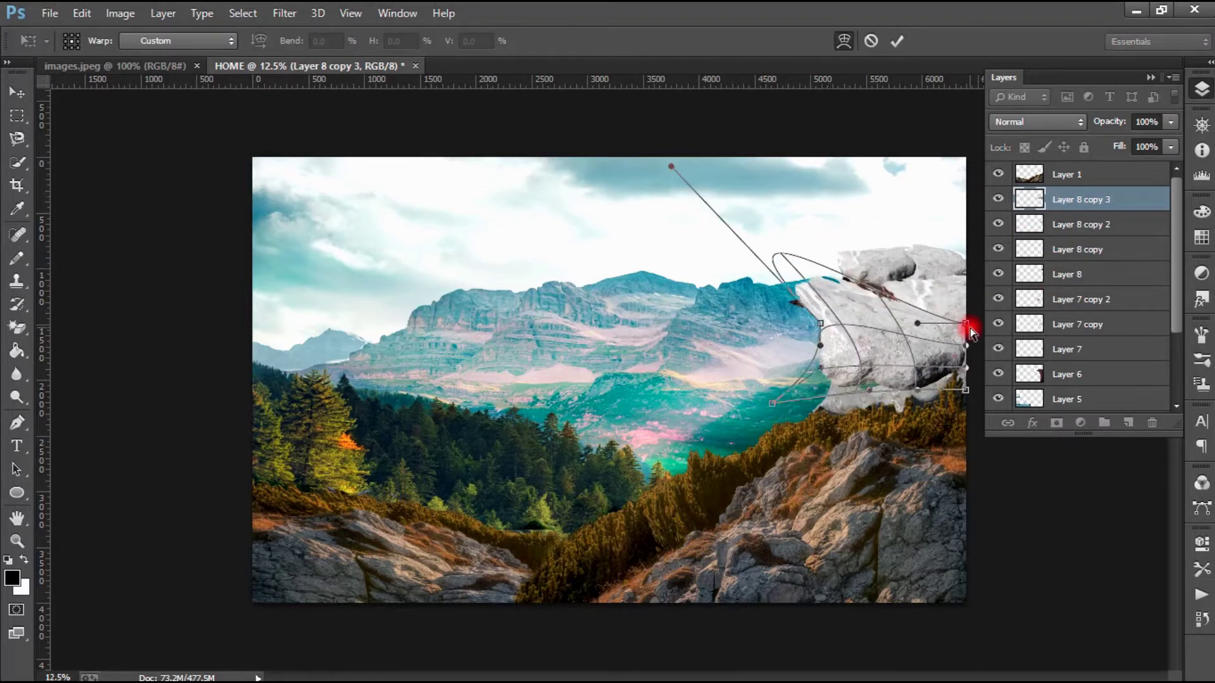
drag(971, 332, 884, 312)
key(Return)
key(ctrl+o)
Open the third rock image, erase its white background and paste it into HOME
double_click(472, 173)
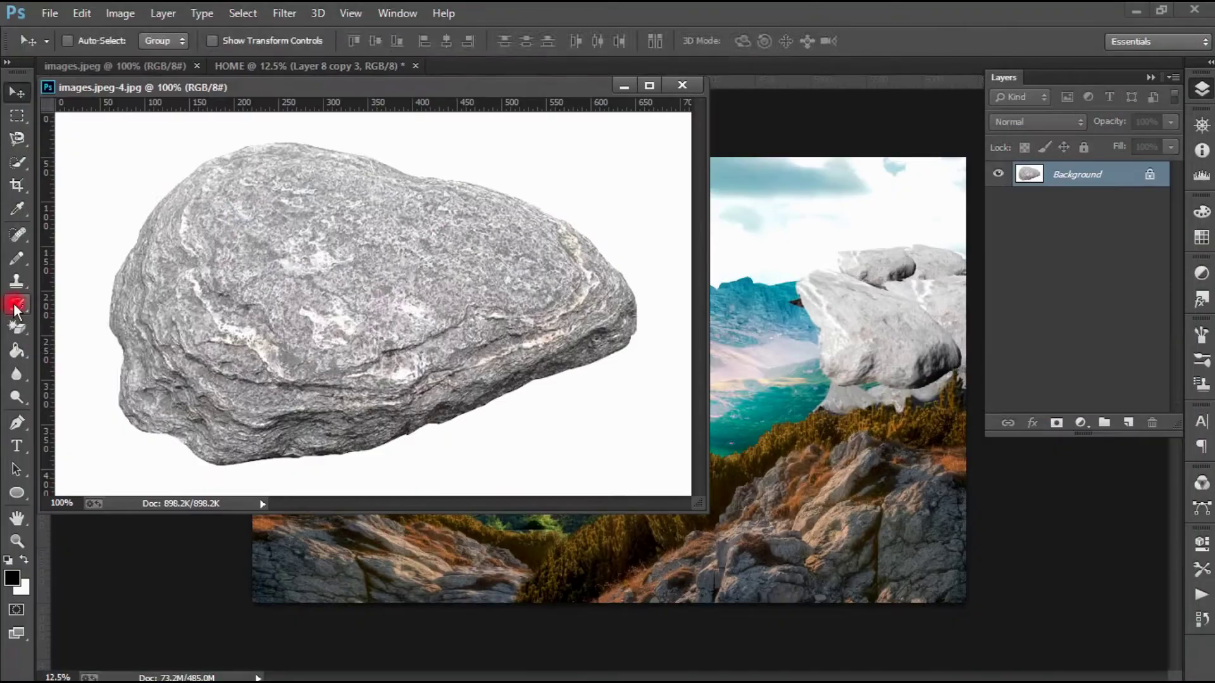
click(439, 226)
key(ctrl+w)
click(636, 274)
key(ctrl+v)
Move the third rock onto the overhang and warp its lower-right corner outward
key(ctrl+t)
drag(808, 263, 826, 270)
click(843, 40)
drag(849, 285, 879, 291)
key(Return)
Duplicate the rock, stretch the copy taller and warp it over the outcrop
key(ctrl+j)
key(ctrl+t)
key(Return)
key(ctrl+t)
drag(954, 353, 950, 366)
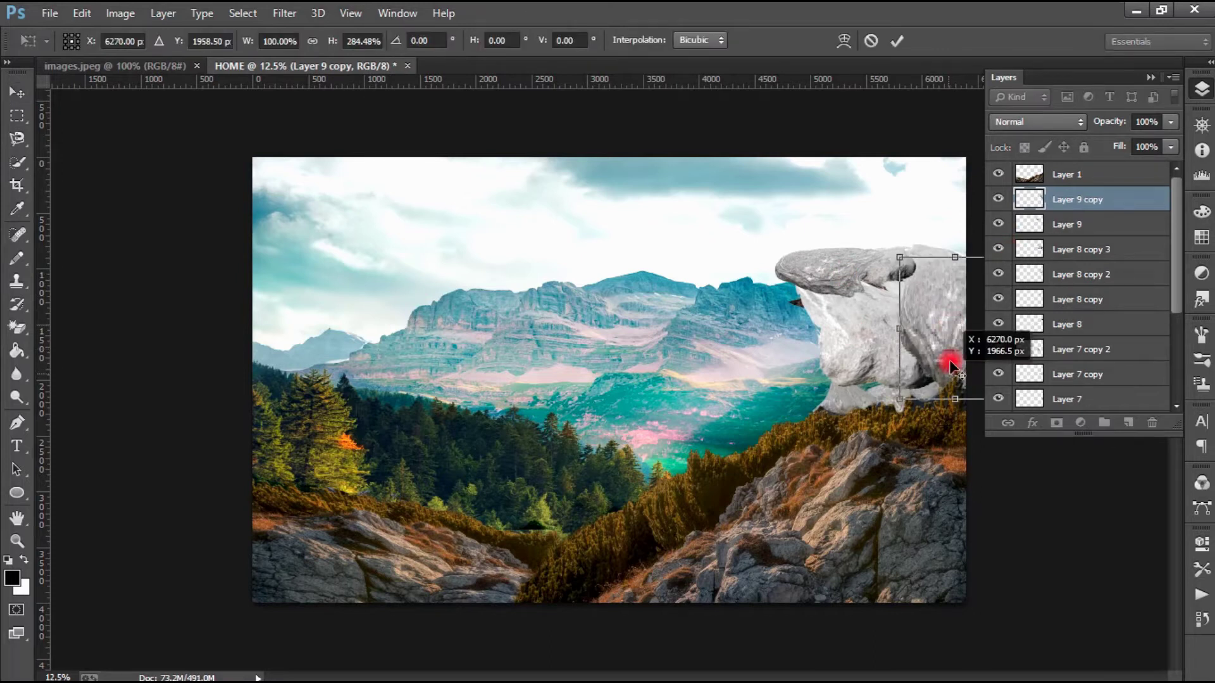
click(845, 40)
drag(970, 230, 806, 496)
drag(962, 352, 866, 410)
key(Return)
Warp the rock again so it fits the overhang
key(ctrl+t)
click(845, 40)
drag(984, 339, 899, 379)
key(Return)
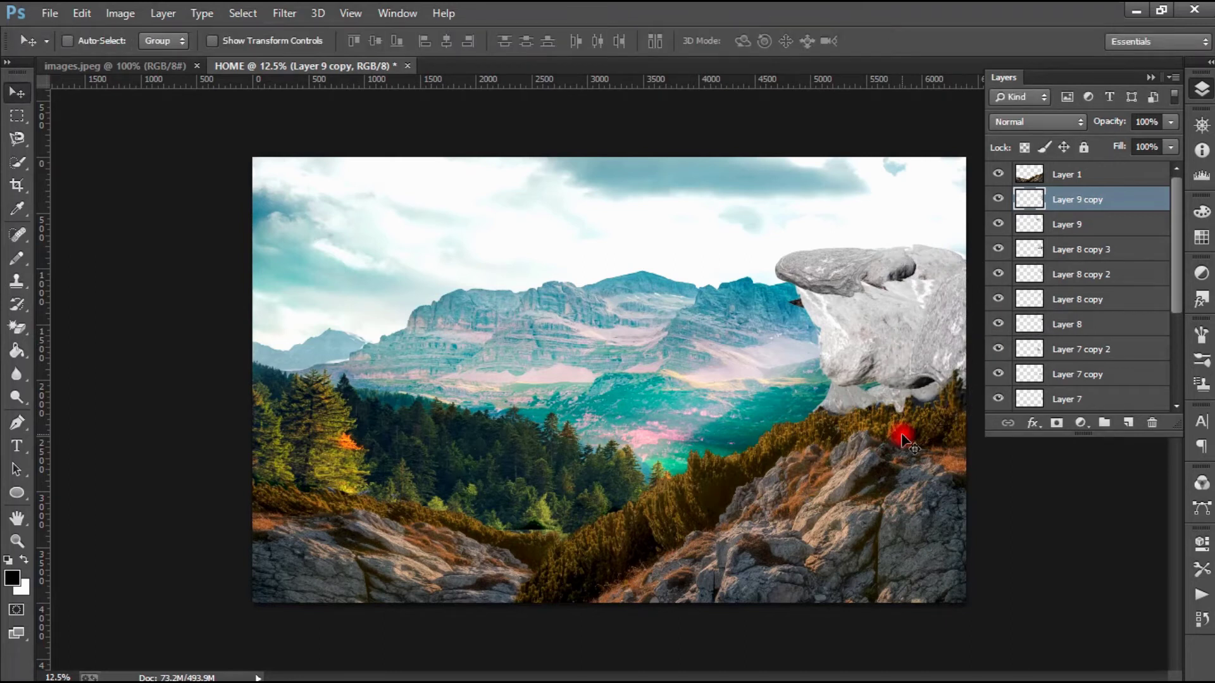
scroll(1175, 218, down, 4)
Move the cliff texture layer to the top of the stack in Overlay blend mode
click(999, 321)
click(1088, 323)
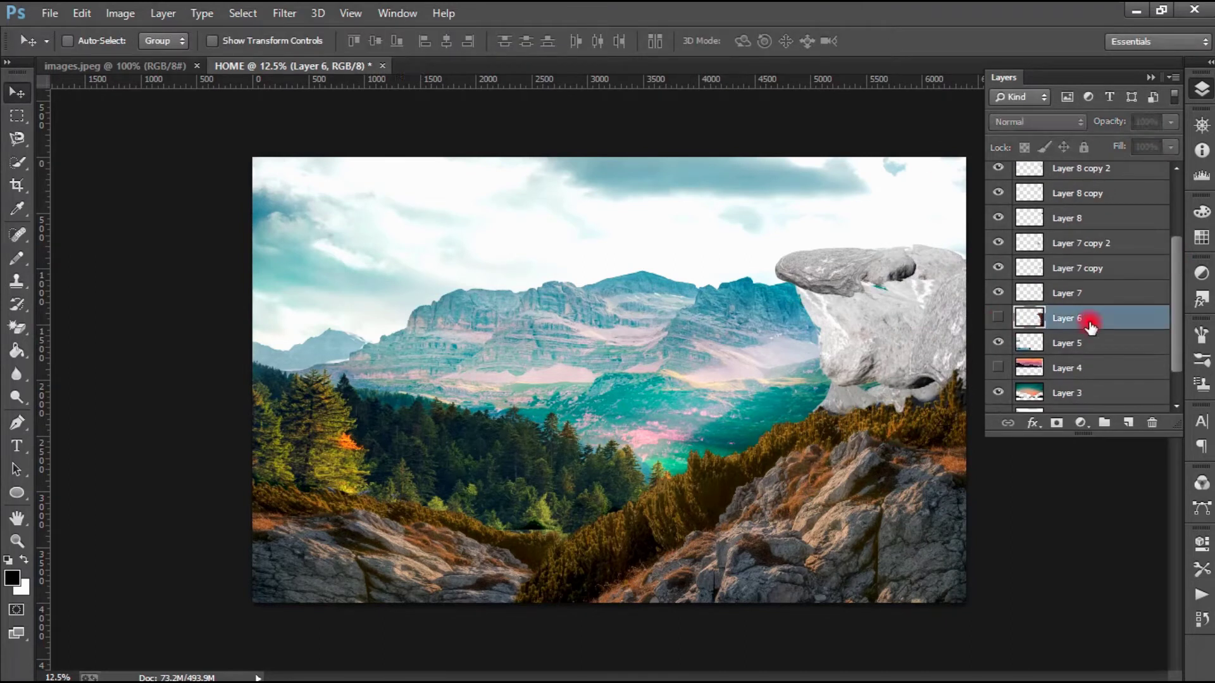
drag(1093, 321, 1082, 189)
key(shift+alt+o)
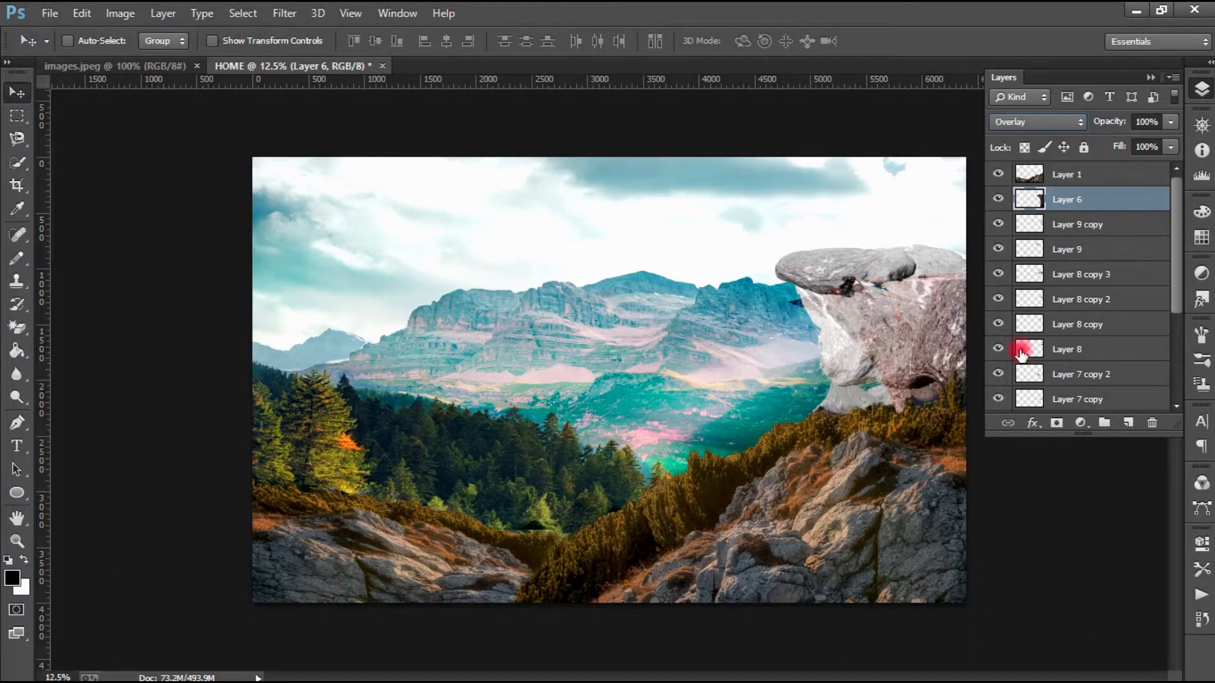
Warp the cliff texture up and left to cover the rock pile
key(ctrl+t)
drag(857, 257, 779, 241)
drag(802, 336, 709, 381)
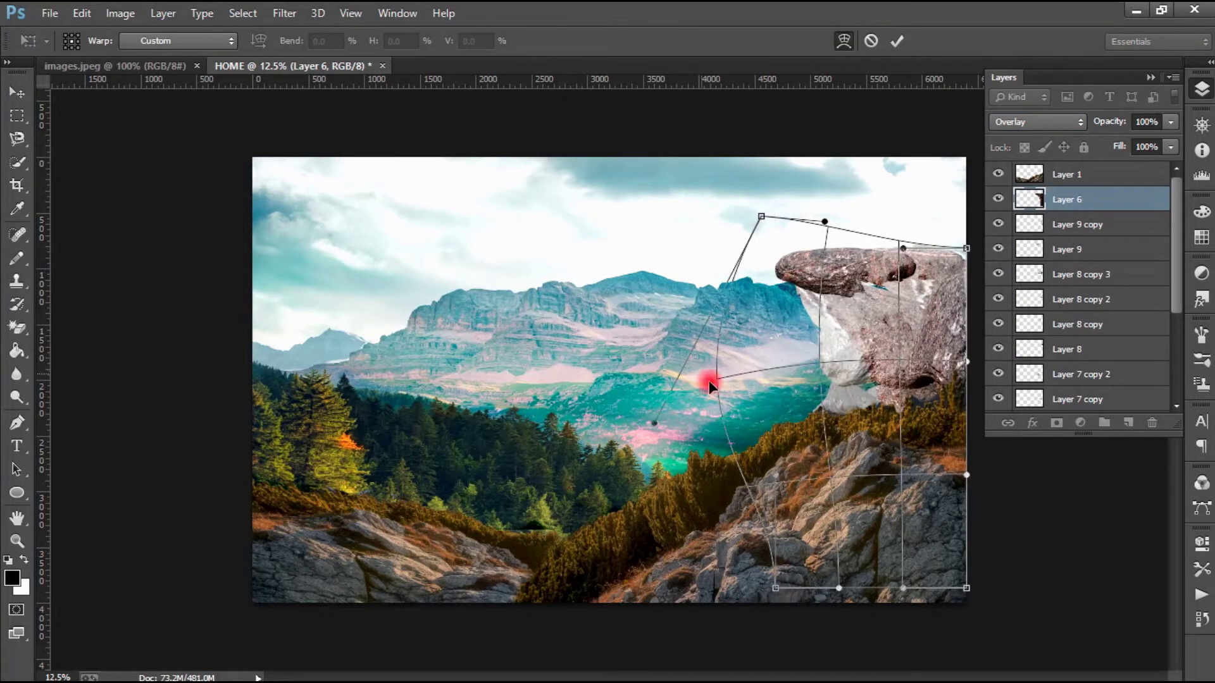
click(897, 40)
Open the bird image, erase its white background and drag the bird into HOME
click(63, 13)
click(66, 47)
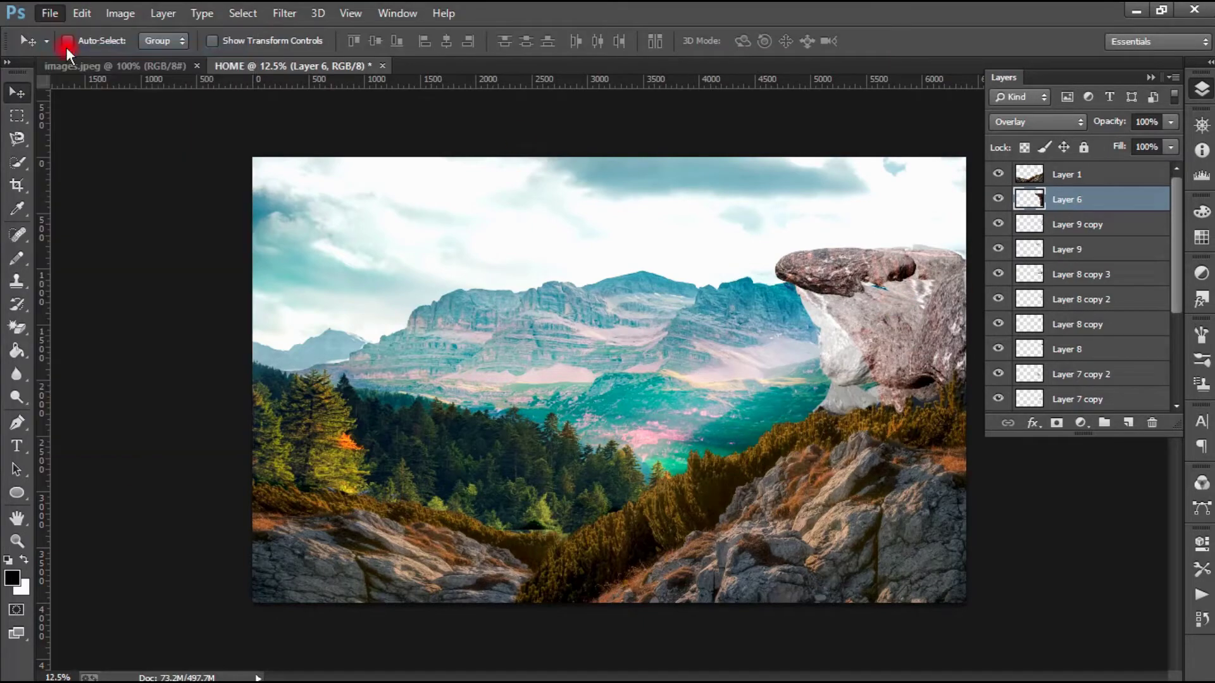
double_click(834, 296)
key(e)
click(81, 170)
key(v)
drag(253, 317, 577, 161)
key(ctrl+w)
Browse to the phone's Download folder, then return to Photoshop
click(82, 58)
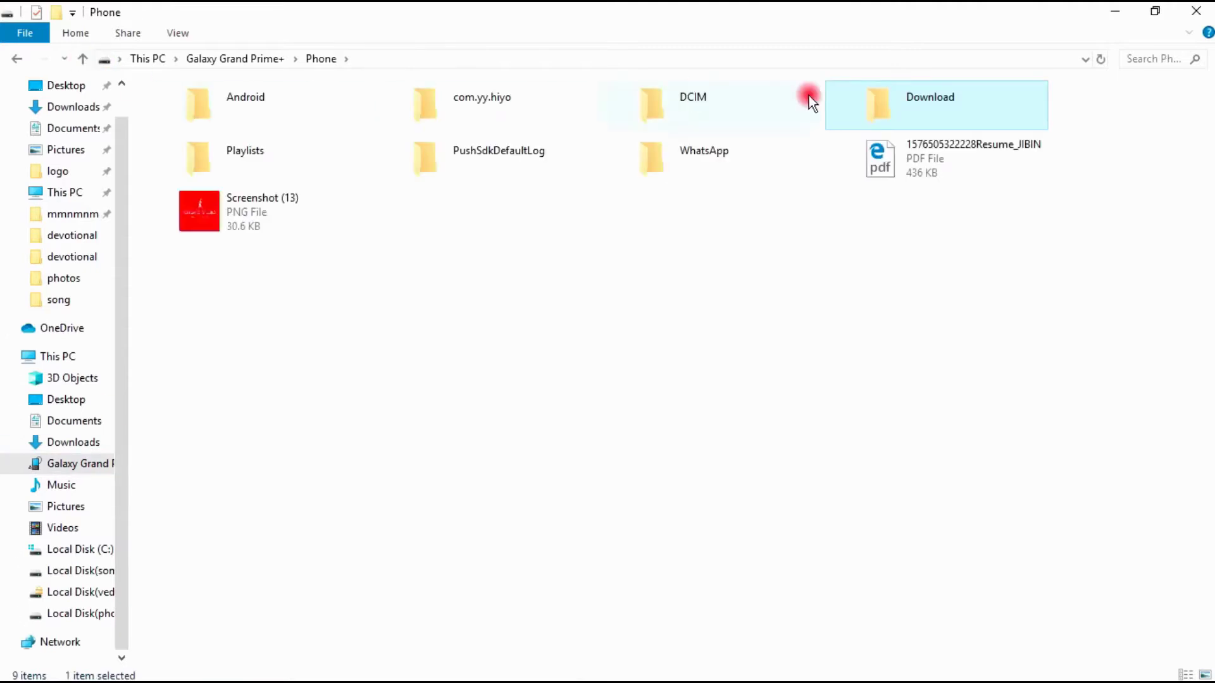
double_click(807, 96)
click(298, 95)
click(719, 671)
click(677, 595)
Open the waterfall image and drag it into the HOME landscape
click(47, 12)
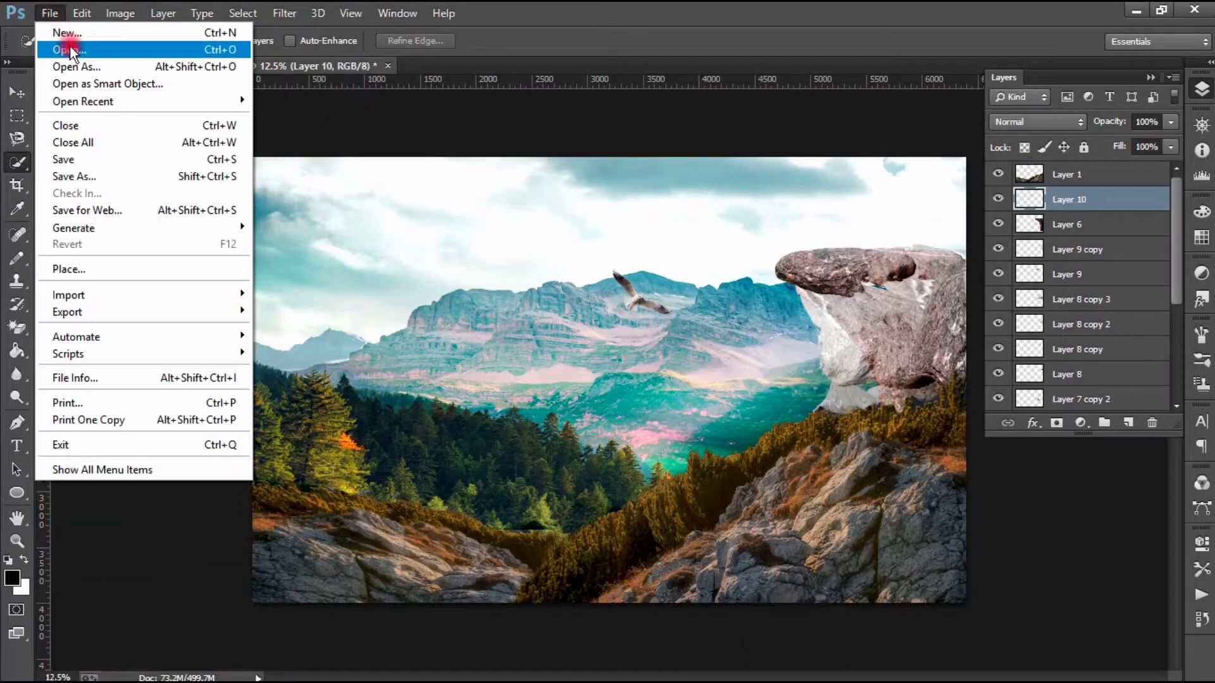
click(67, 46)
click(677, 478)
click(1075, 661)
click(17, 92)
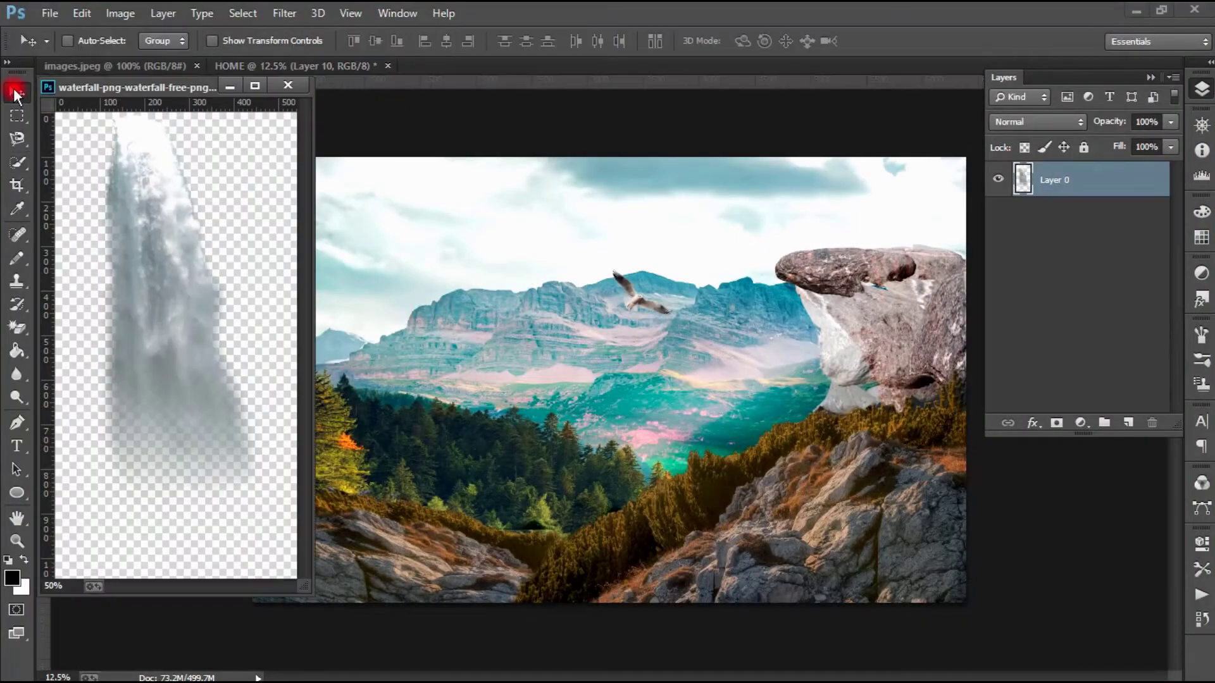
drag(135, 272, 368, 119)
Mirror the waterfall horizontally and zoom in on it for warping
key(ctrl+t)
drag(765, 364, 643, 363)
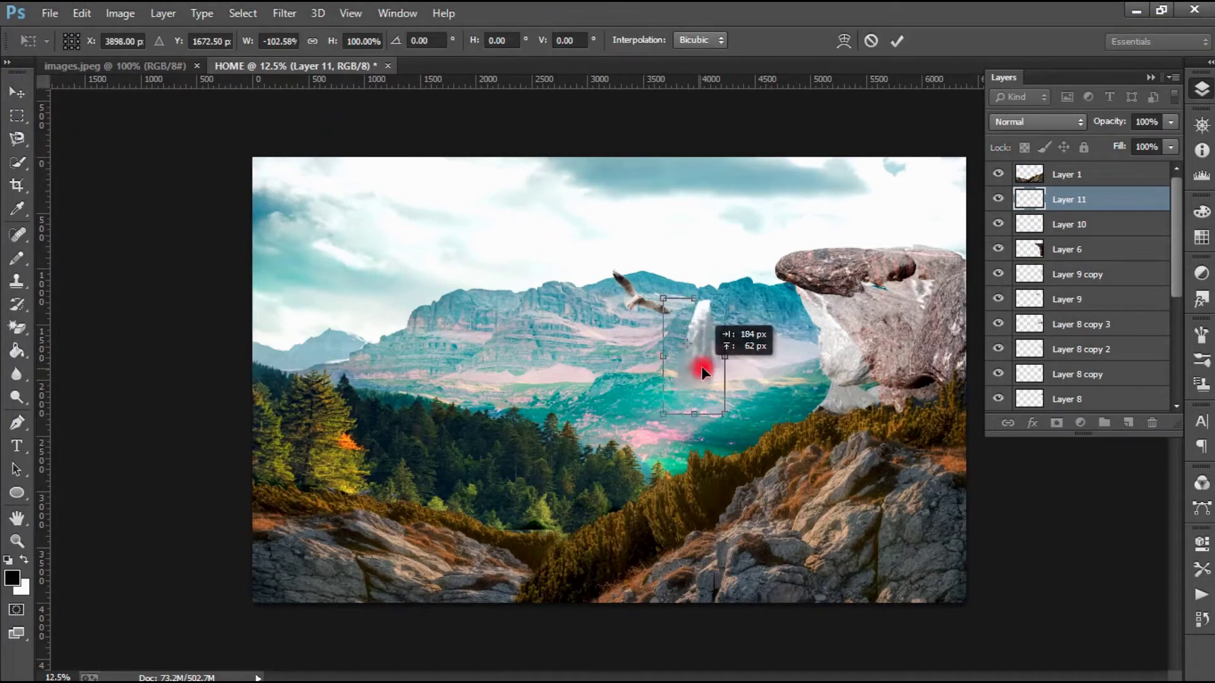
click(843, 40)
key(ctrl+plus)
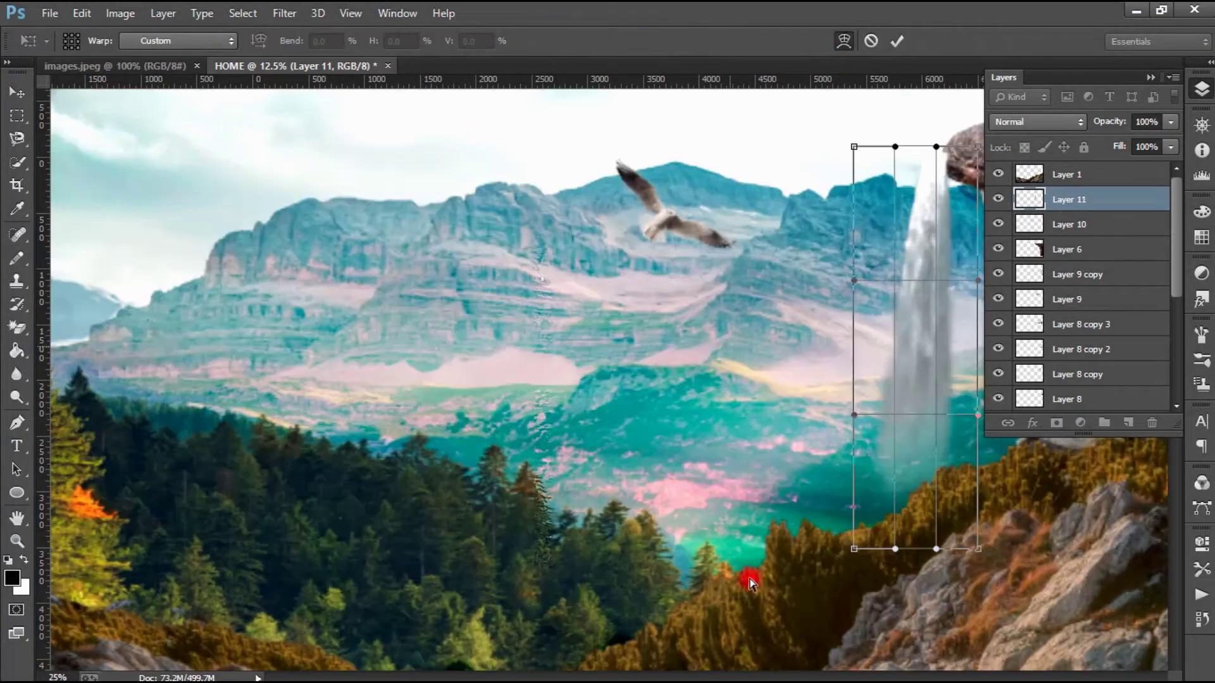
click(1201, 89)
key(ctrl+plus)
scroll(748, 360, right, 5)
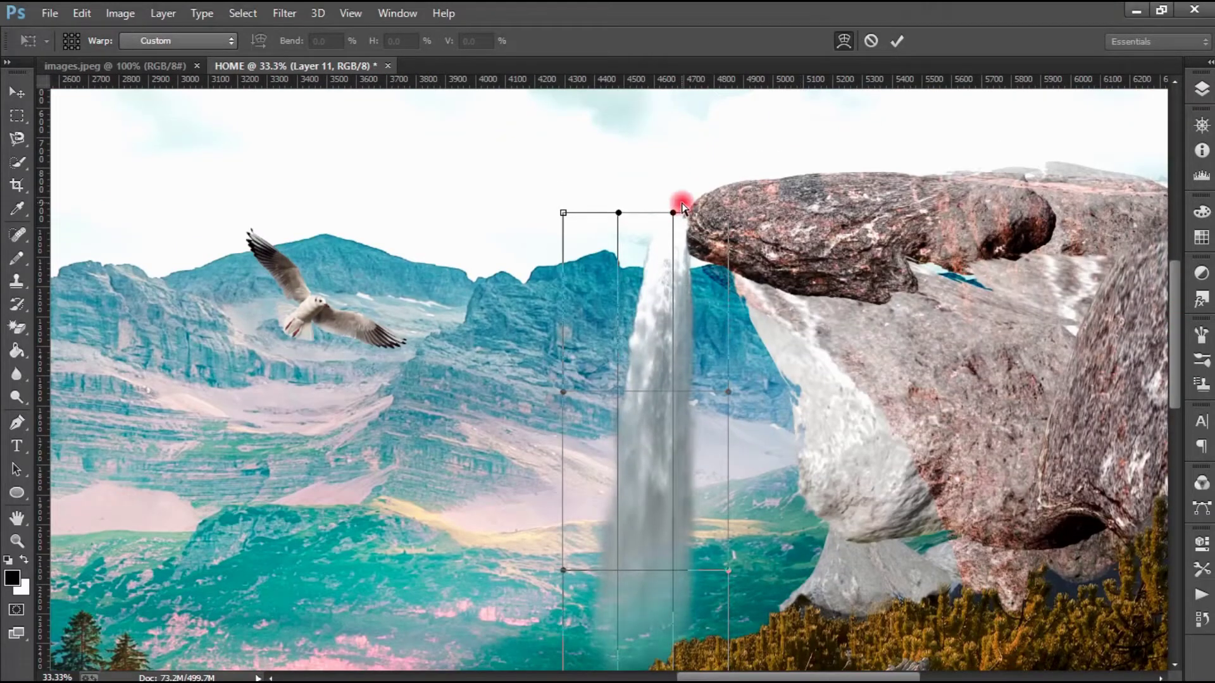
Warp the waterfall so its top curves under the rock lip and its left edge bows out
mouse_move(564, 212)
mouse_down()
mouse_move(657, 220)
mouse_move(728, 338)
mouse_up()
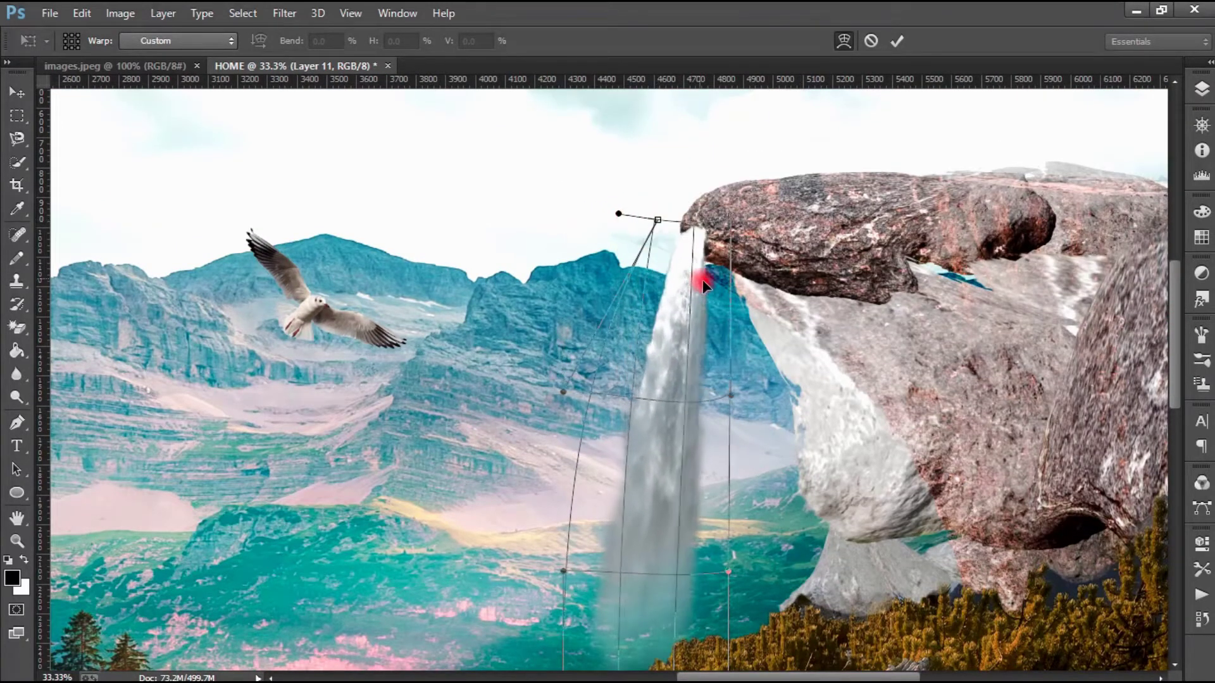
scroll(727, 334, down, 3)
drag(728, 636, 707, 651)
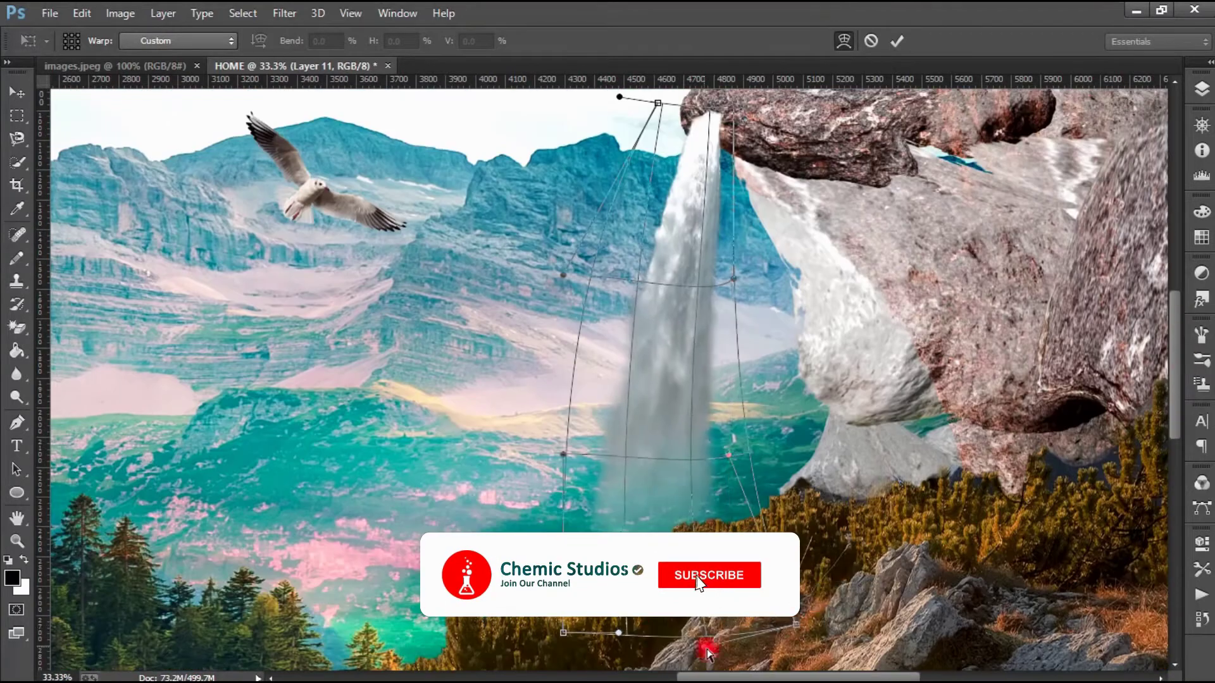
drag(535, 271, 522, 273)
drag(733, 279, 660, 161)
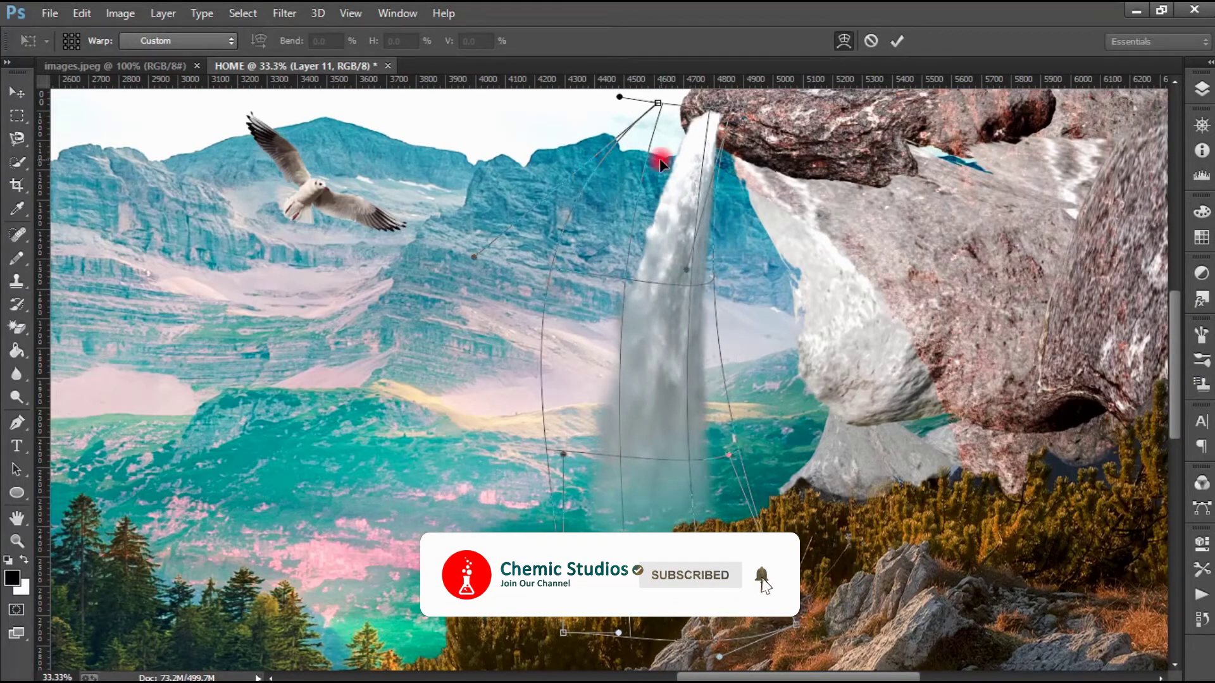
click(897, 41)
Select the standard Eraser Tool with a 55 px brush
right_click(17, 328)
click(69, 325)
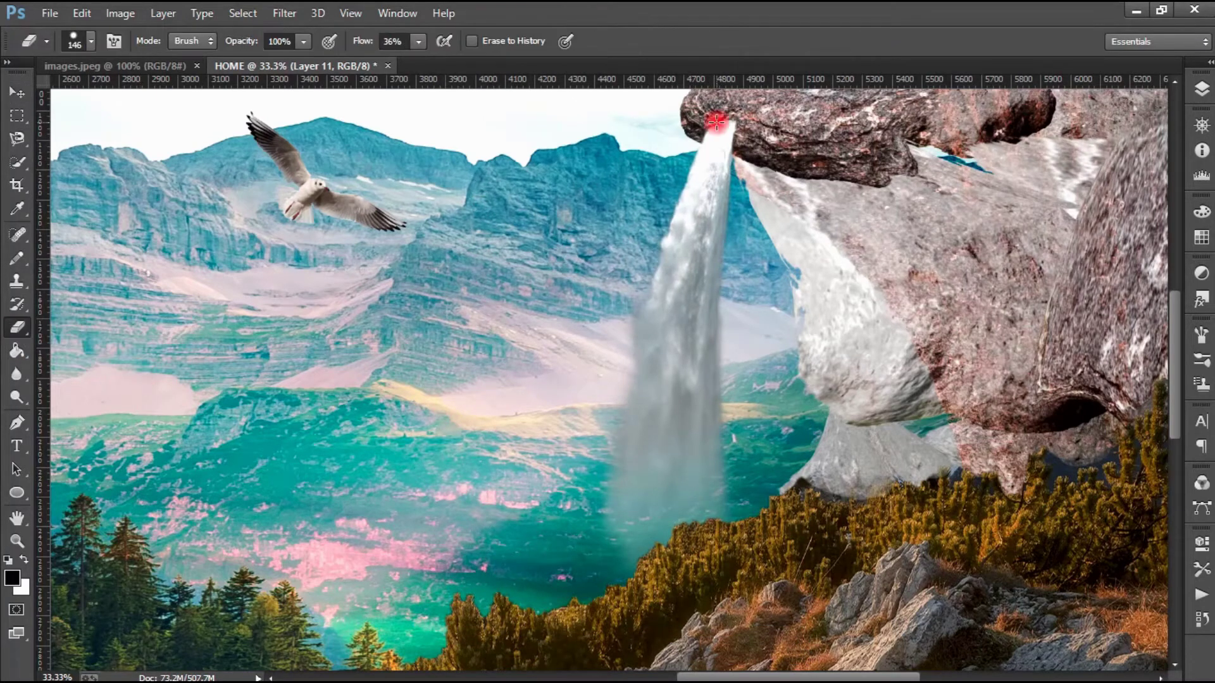
drag(731, 121, 718, 122)
Open the birdhouse photo
scroll(777, 134, down, 4)
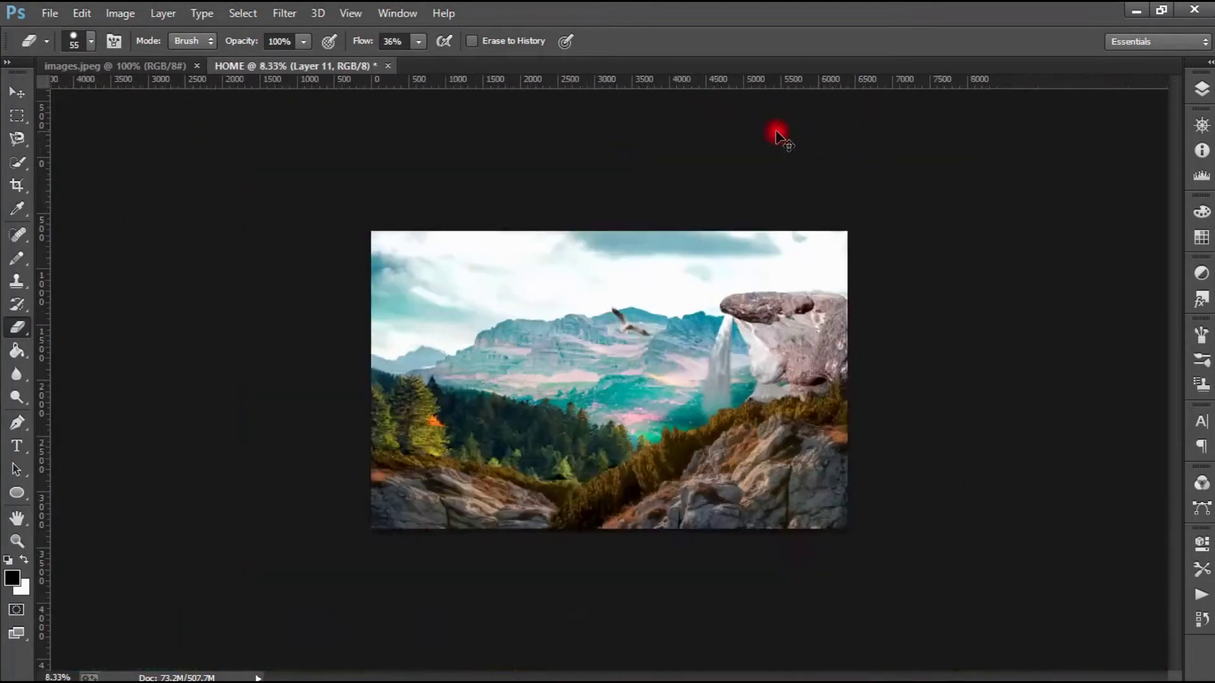
scroll(840, 172, up, 1)
click(56, 14)
click(69, 43)
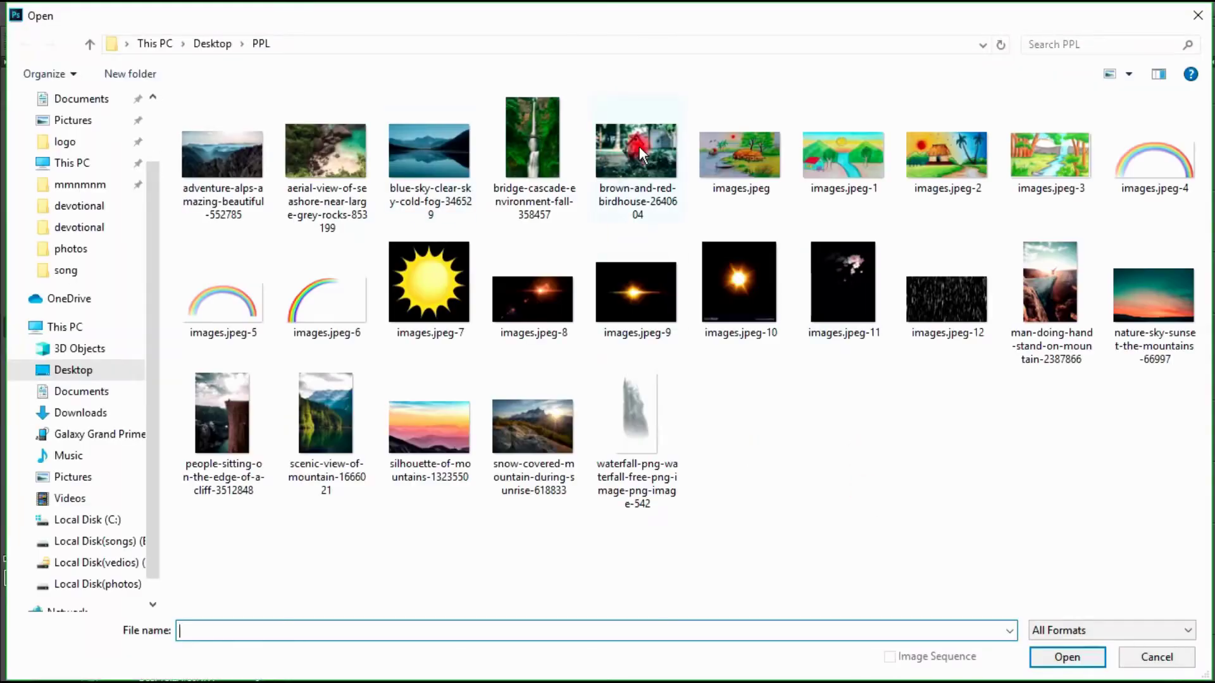
double_click(746, 154)
Trace around the birdhouse with the Polygonal Lasso to select it
right_click(17, 138)
click(81, 179)
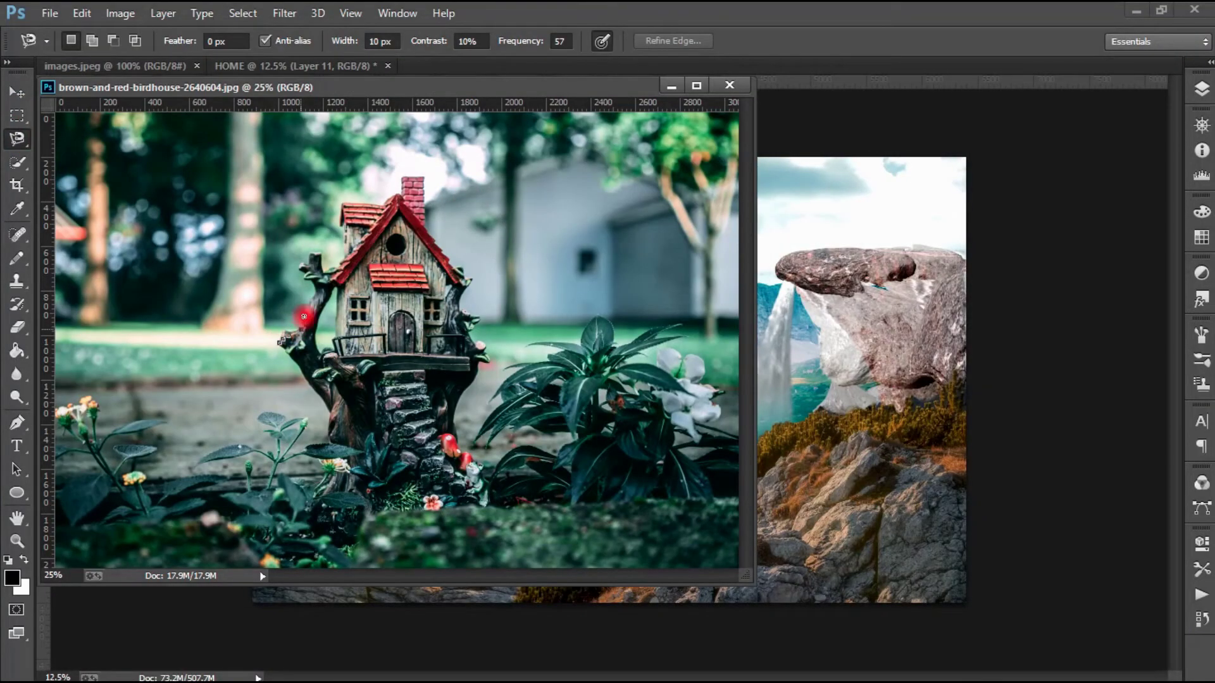
right_click(17, 138)
click(81, 155)
scroll(417, 180, up, 3)
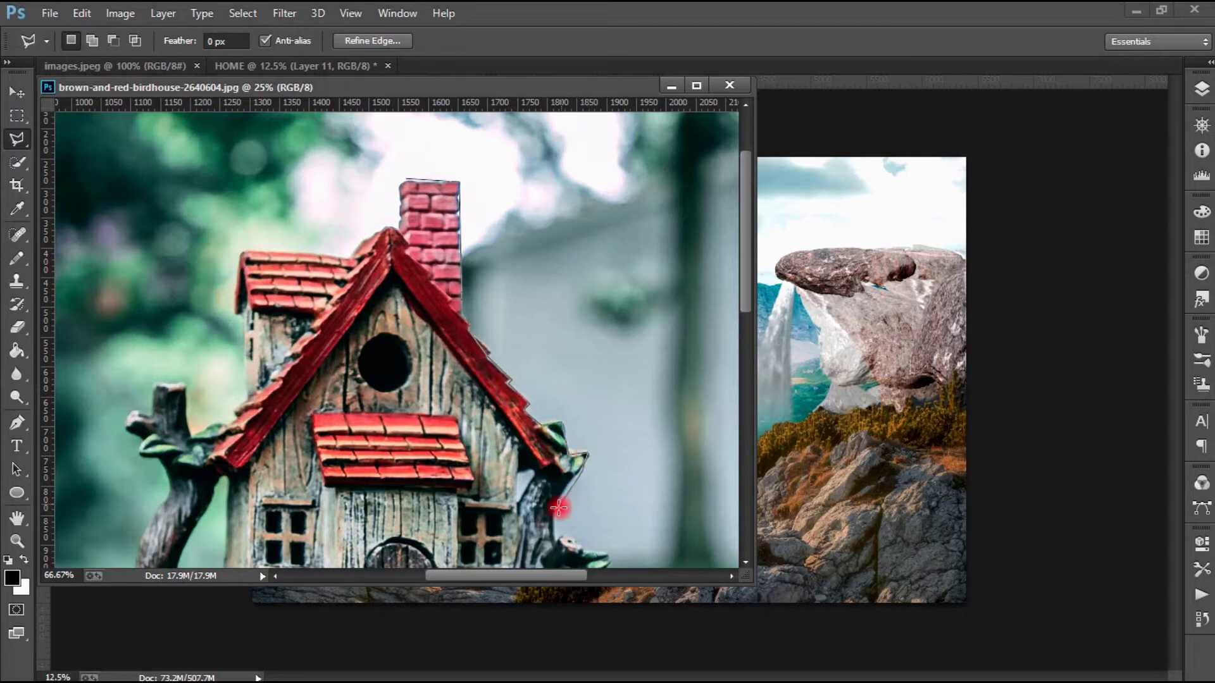
scroll(611, 396, down, 2)
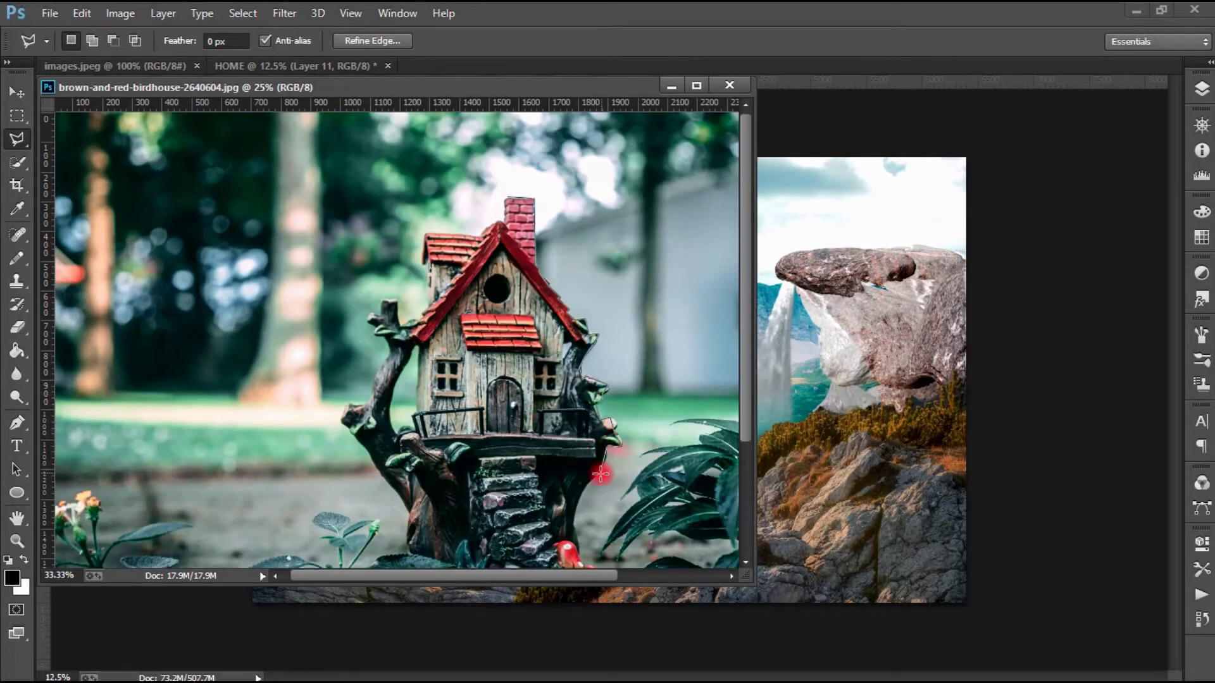
scroll(567, 544, down, 1)
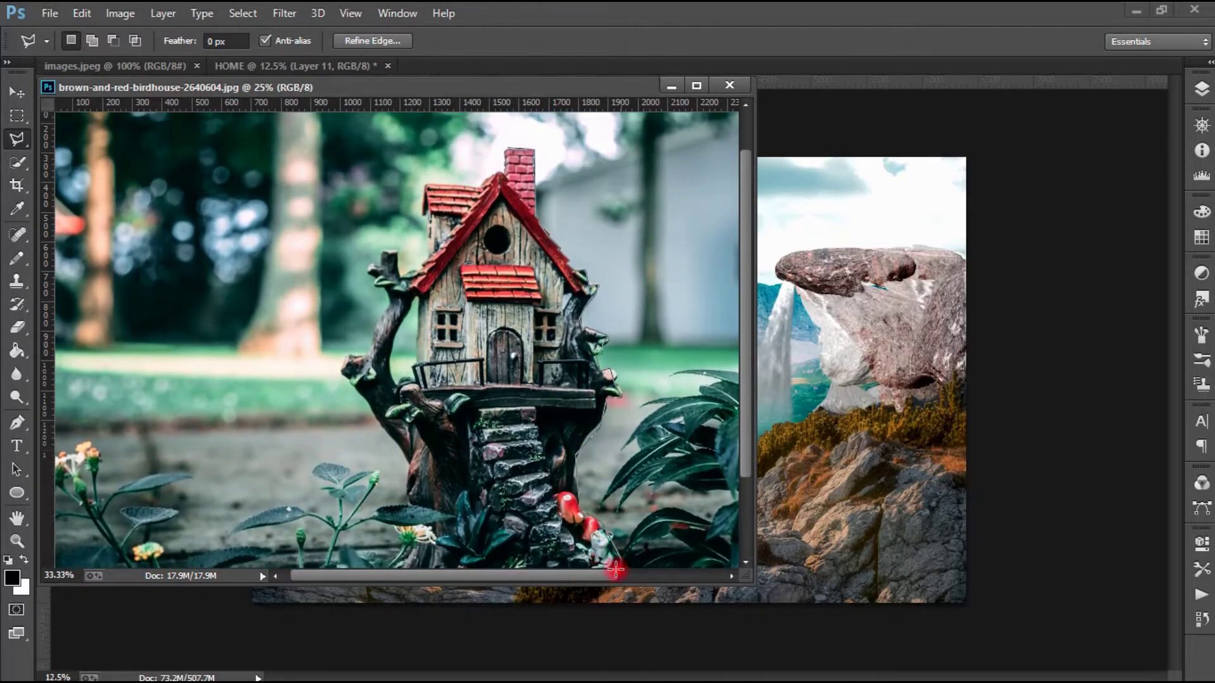
scroll(507, 525, down, 1)
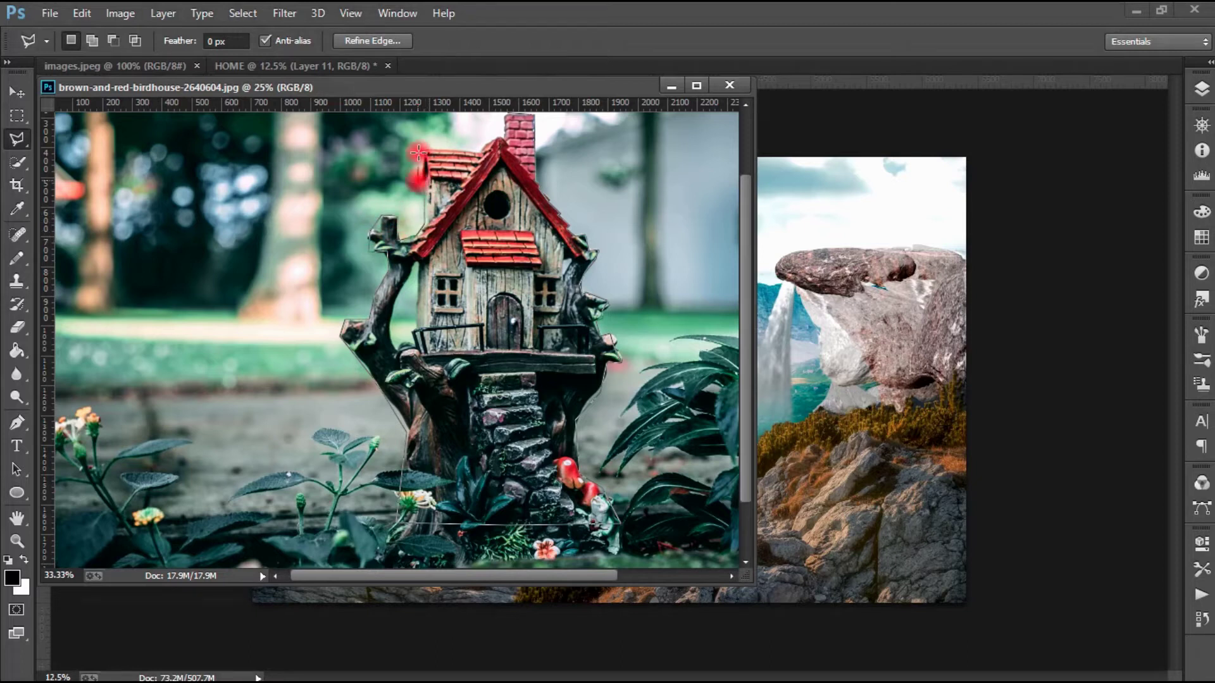
click(503, 136)
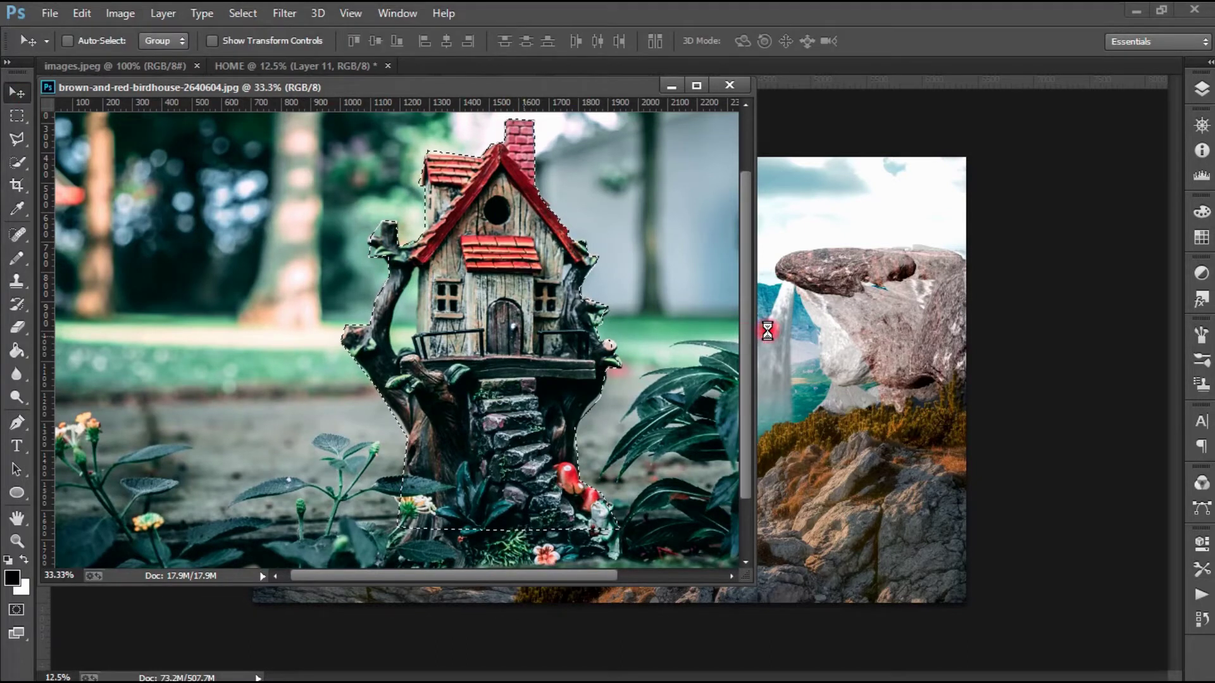
Place the birdhouse low on the right-hand rock in HOME and toggle its duplicate
drag(766, 330, 767, 331)
click(729, 85)
mouse_move(815, 371)
mouse_down()
mouse_move(398, 450)
mouse_move(922, 247)
mouse_up()
key(ctrl+t)
mouse_move(800, 240)
mouse_down()
mouse_move(907, 387)
mouse_move(889, 378)
mouse_up()
key(Return)
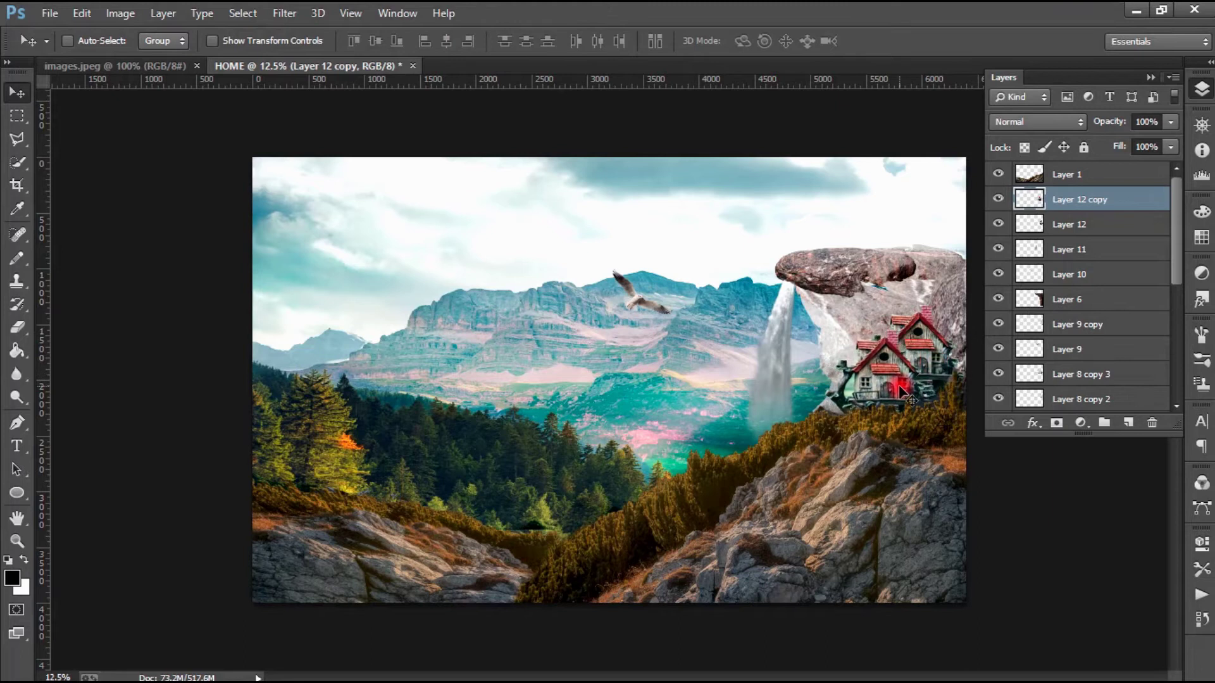
click(1000, 296)
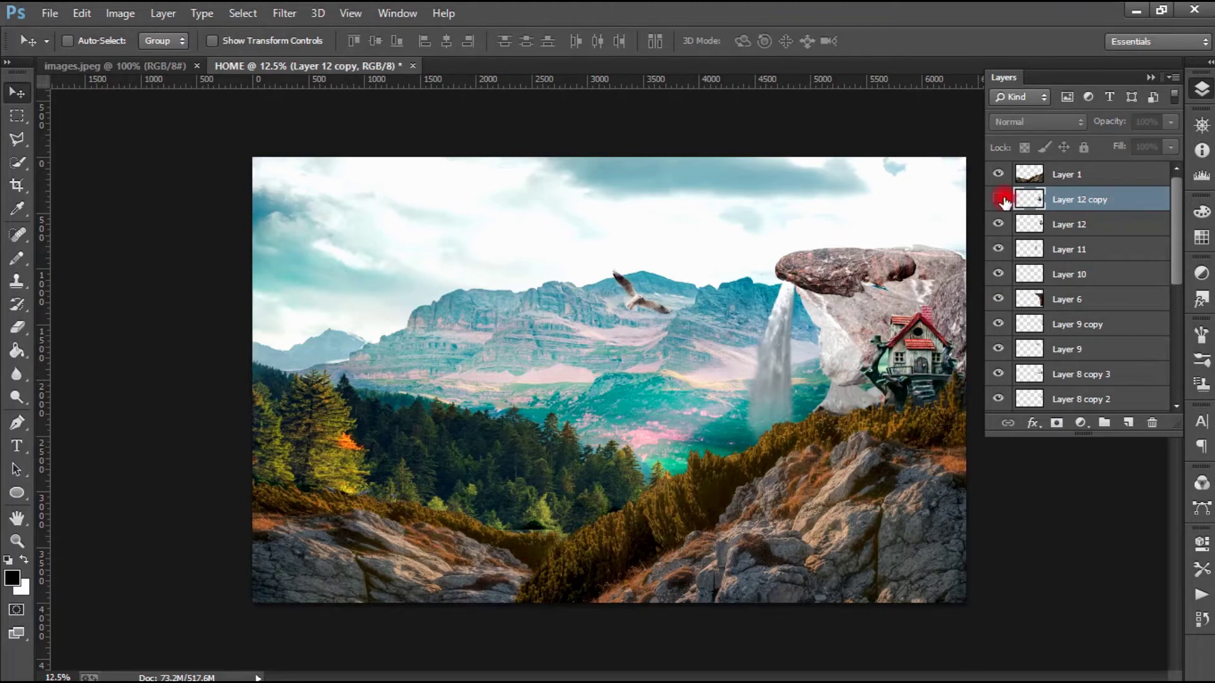
Open the sun flare image and drag it whole into the HOME composite
click(49, 13)
click(77, 50)
double_click(652, 272)
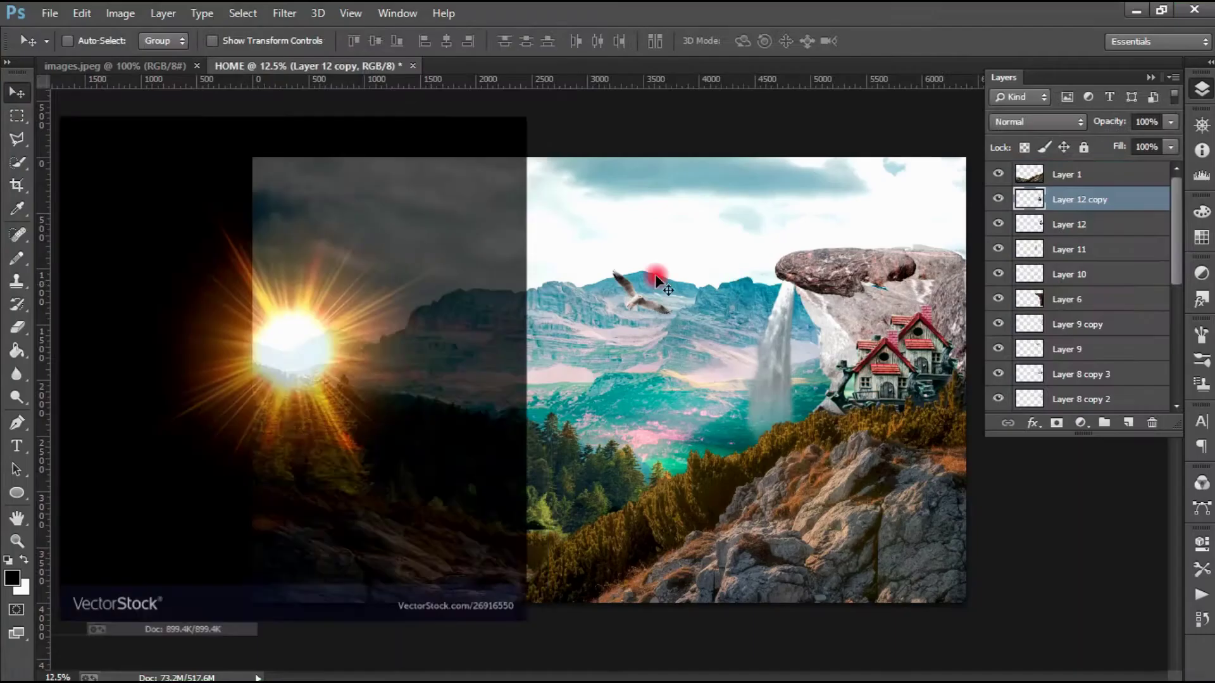
click(17, 115)
key(ctrl+a)
click(17, 93)
mouse_move(76, 141)
mouse_down()
mouse_move(585, 296)
mouse_move(517, 274)
mouse_move(543, 263)
mouse_up()
click(521, 85)
Set the sun layer to Screen blend mode and enlarge it
click(1038, 122)
click(1005, 283)
key(ctrl+t)
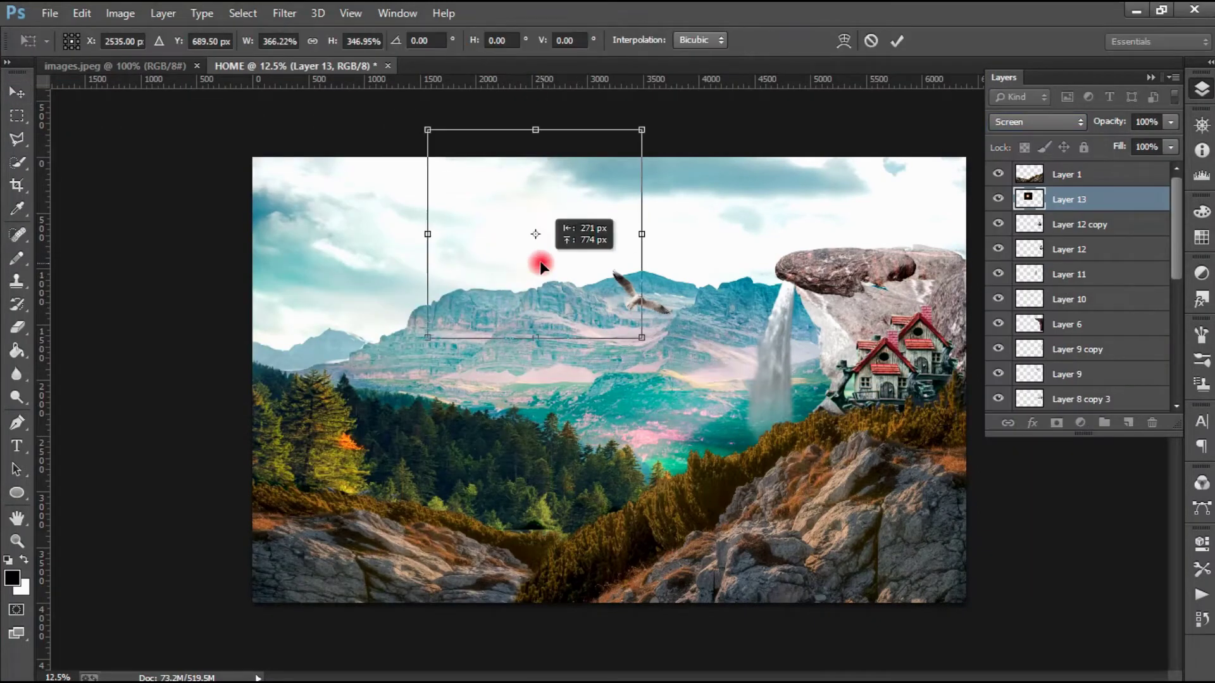
key(Return)
Open the cloud image from the Desktop snow folder
click(46, 14)
click(77, 50)
click(76, 253)
double_click(202, 342)
scroll(1205, 161, down, 1)
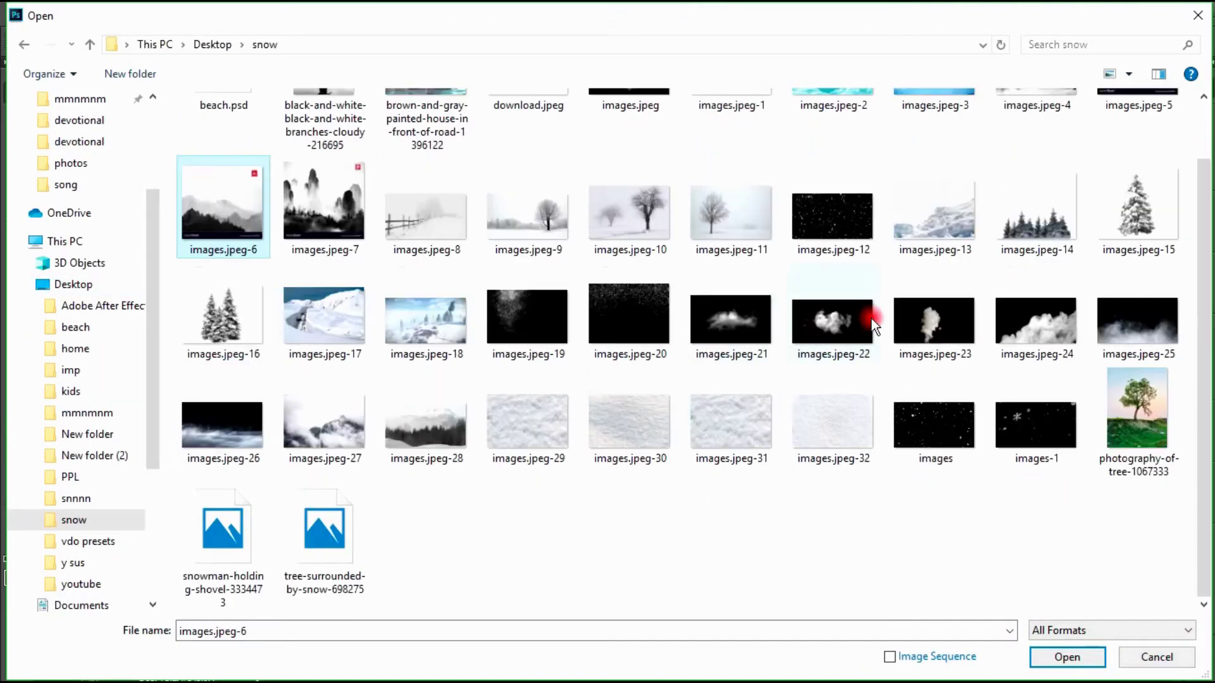
double_click(249, 171)
Drag the cloud into HOME, enlarge it and set it to Screen
click(17, 92)
mouse_move(253, 190)
mouse_down()
mouse_move(604, 264)
mouse_move(786, 360)
mouse_up()
key(ctrl+t)
key(Return)
click(1037, 121)
click(1004, 283)
Zoom in on the mountains and add a duplicate cloud layer
key(ctrl+plus)
click(1150, 73)
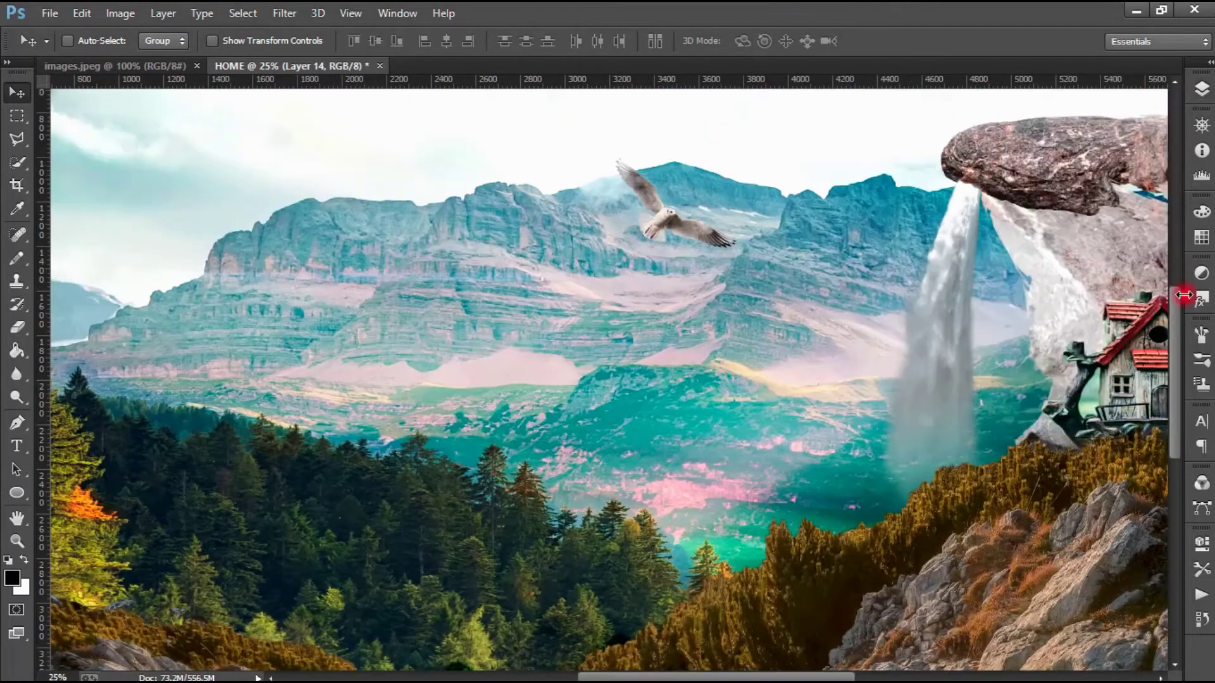
key(ctrl+plus)
key(ctrl+j)
key(ctrl+t)
key(Return)
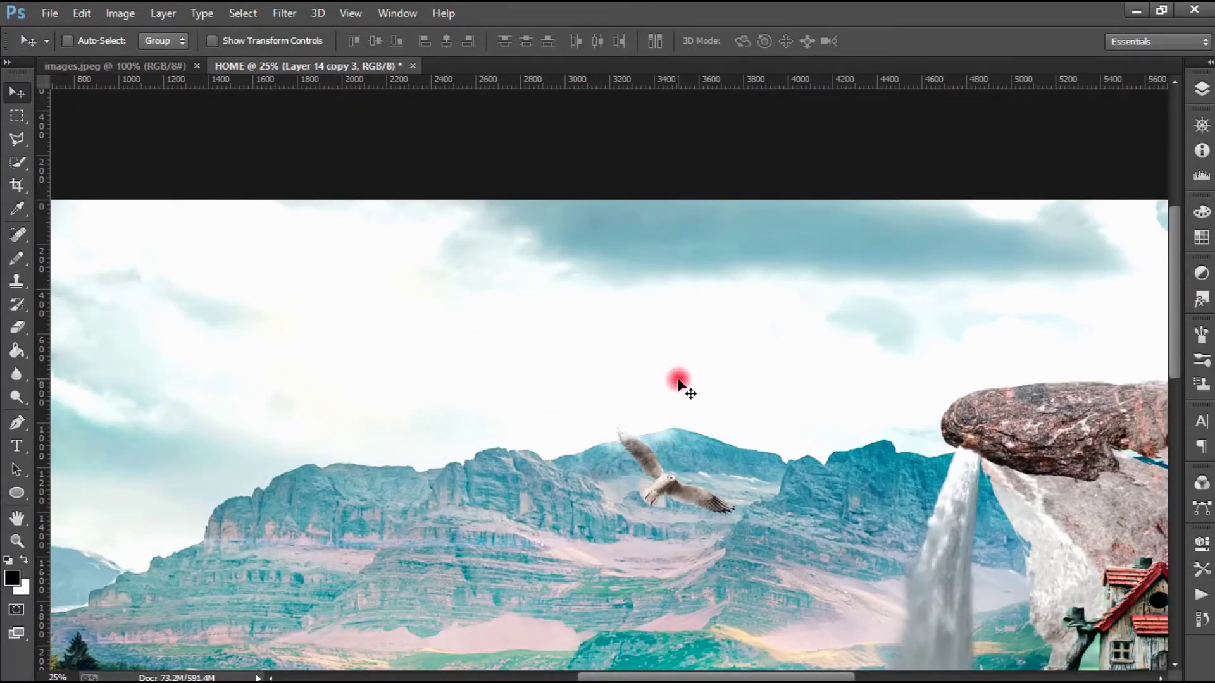
Add another scaled cloud copy over the left mountains, then bring up the Open dialog
key(ctrl+minus)
key(ctrl+minus)
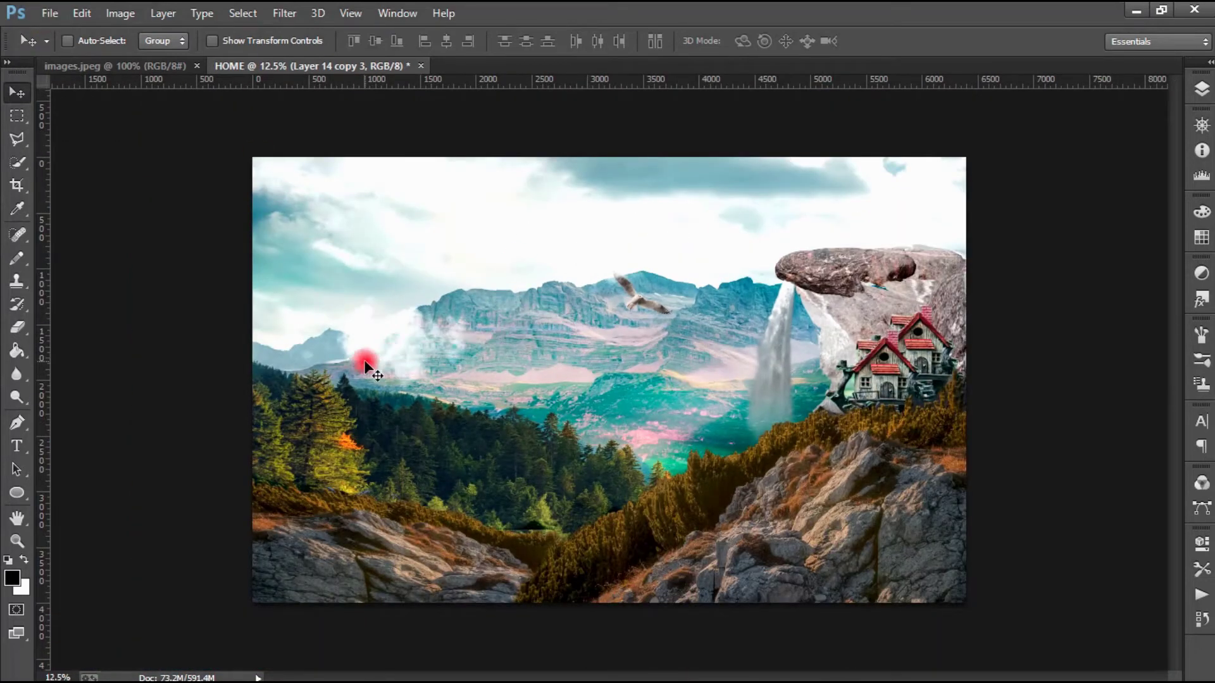
key(ctrl+j)
key(ctrl+t)
drag(456, 265, 651, 233)
key(Return)
drag(442, 336, 365, 310)
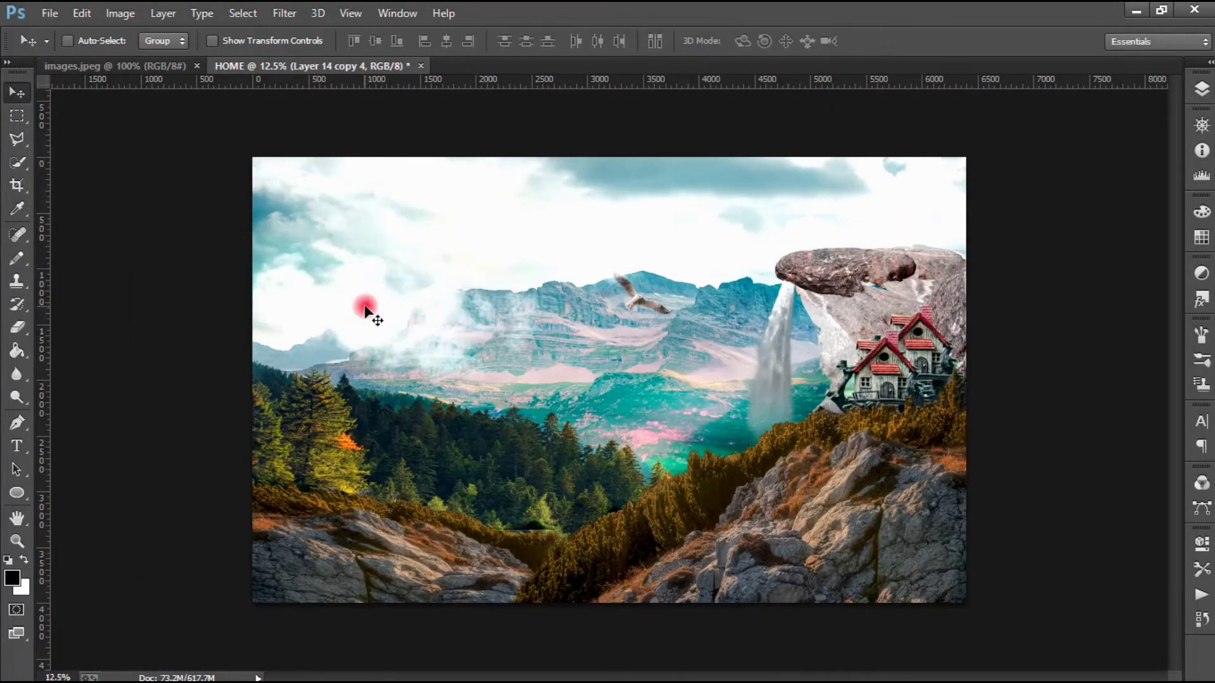
click(49, 13)
click(69, 49)
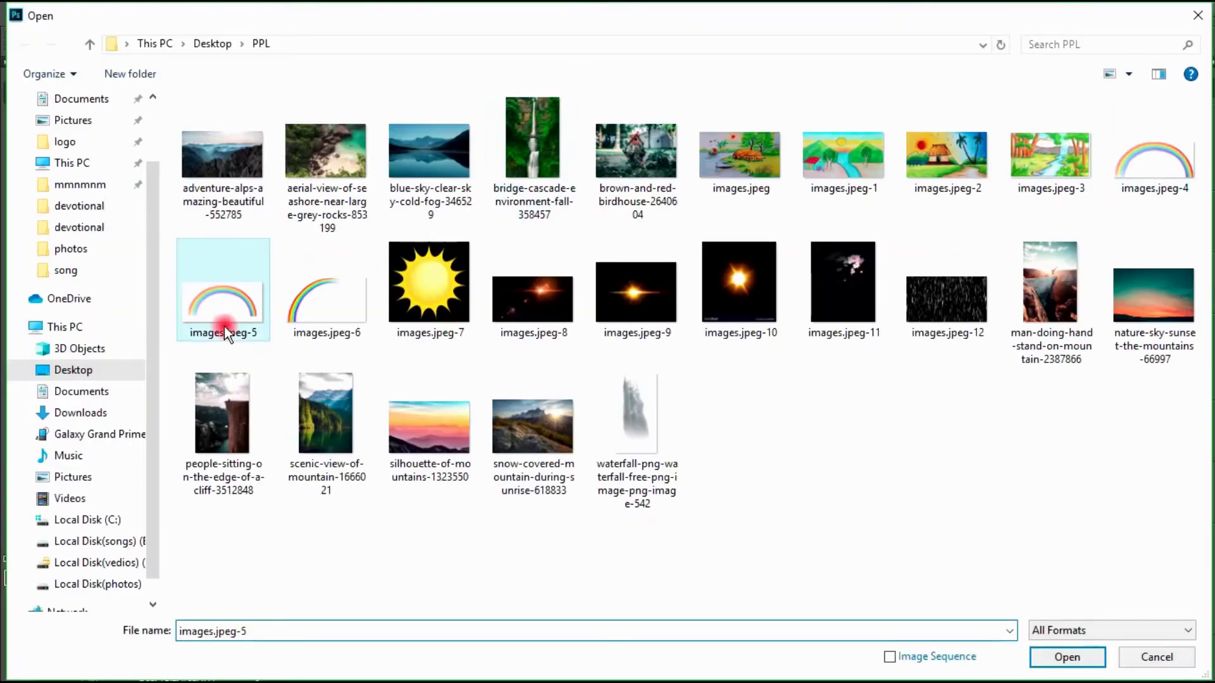
Bring the rainbow image into HOME, enlarge it, set it to 43% opacity and move it up-right
double_click(224, 325)
drag(365, 203, 828, 260)
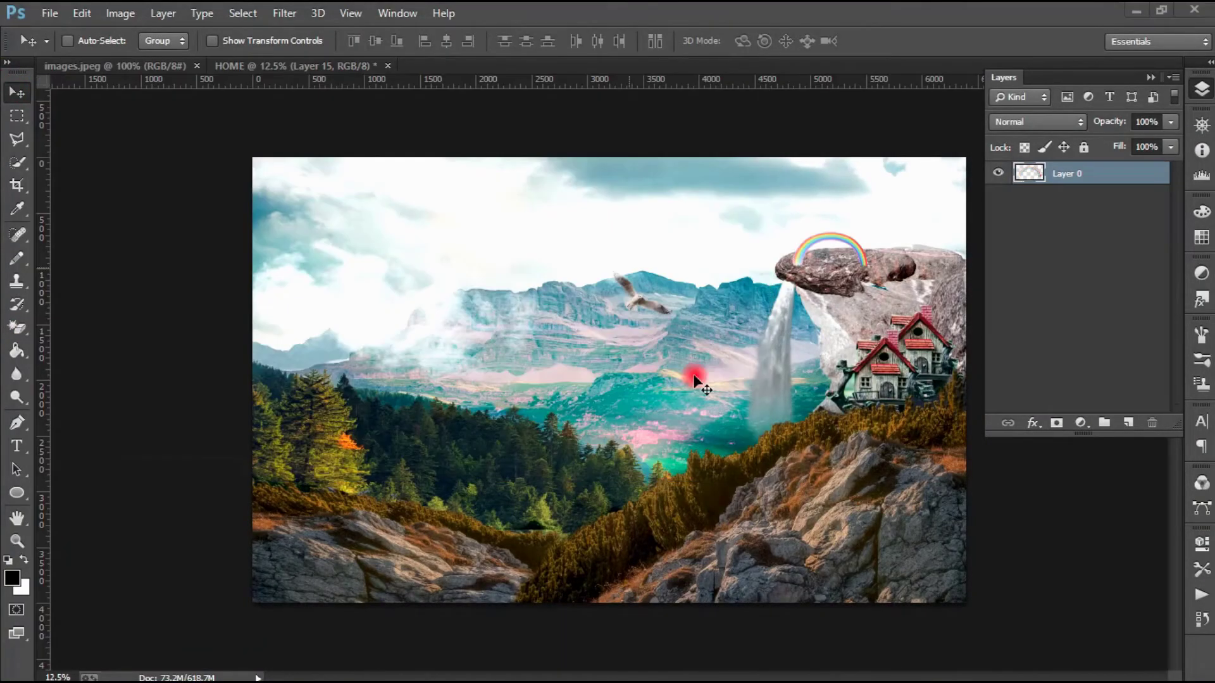
key(ctrl+t)
drag(601, 415, 374, 515)
key(Return)
click(1170, 122)
drag(1172, 141, 1124, 146)
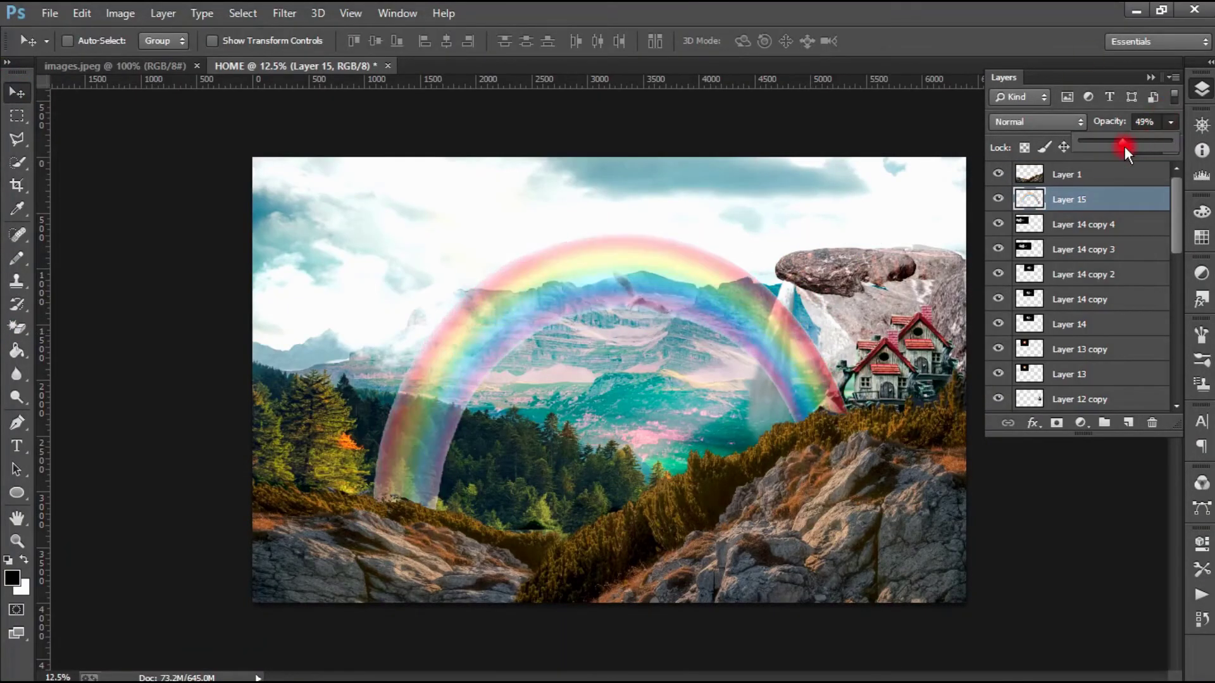
drag(767, 258, 821, 196)
Rotate and warp the rainbow so it arcs from the left forest toward the waterfall rock
key(ctrl+t)
click(844, 40)
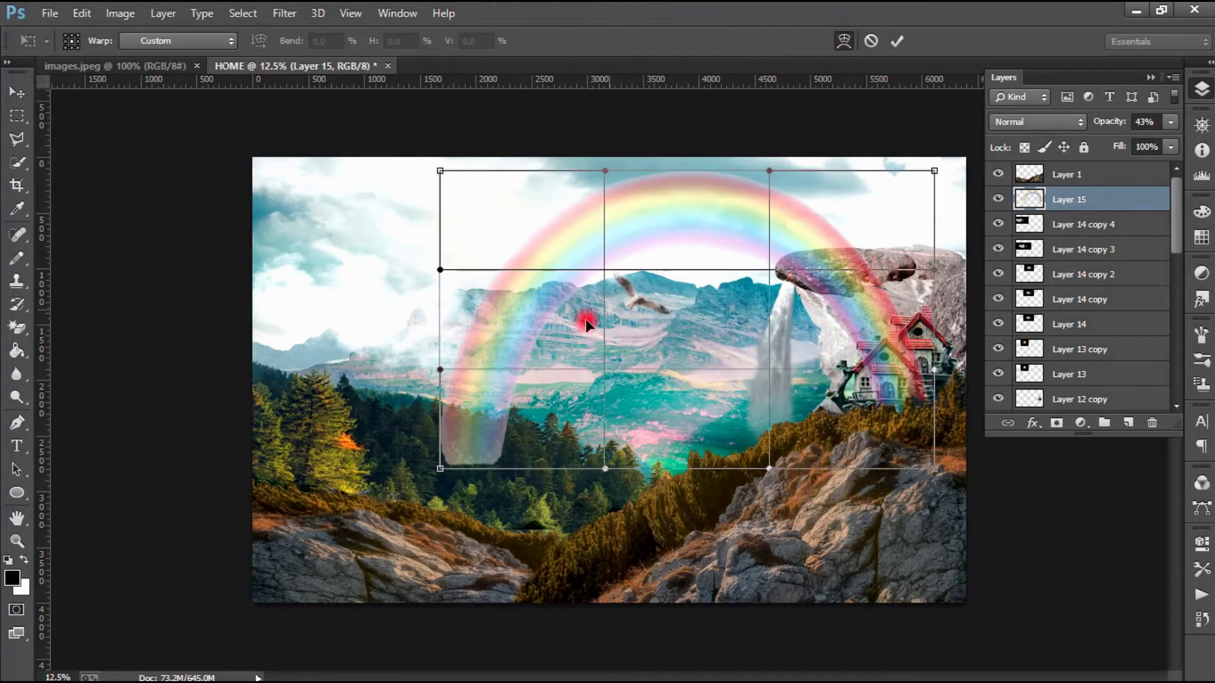
drag(441, 468, 356, 519)
click(843, 41)
mouse_move(968, 481)
mouse_down()
mouse_move(989, 428)
mouse_move(807, 293)
mouse_move(791, 259)
mouse_move(783, 285)
mouse_up()
click(843, 41)
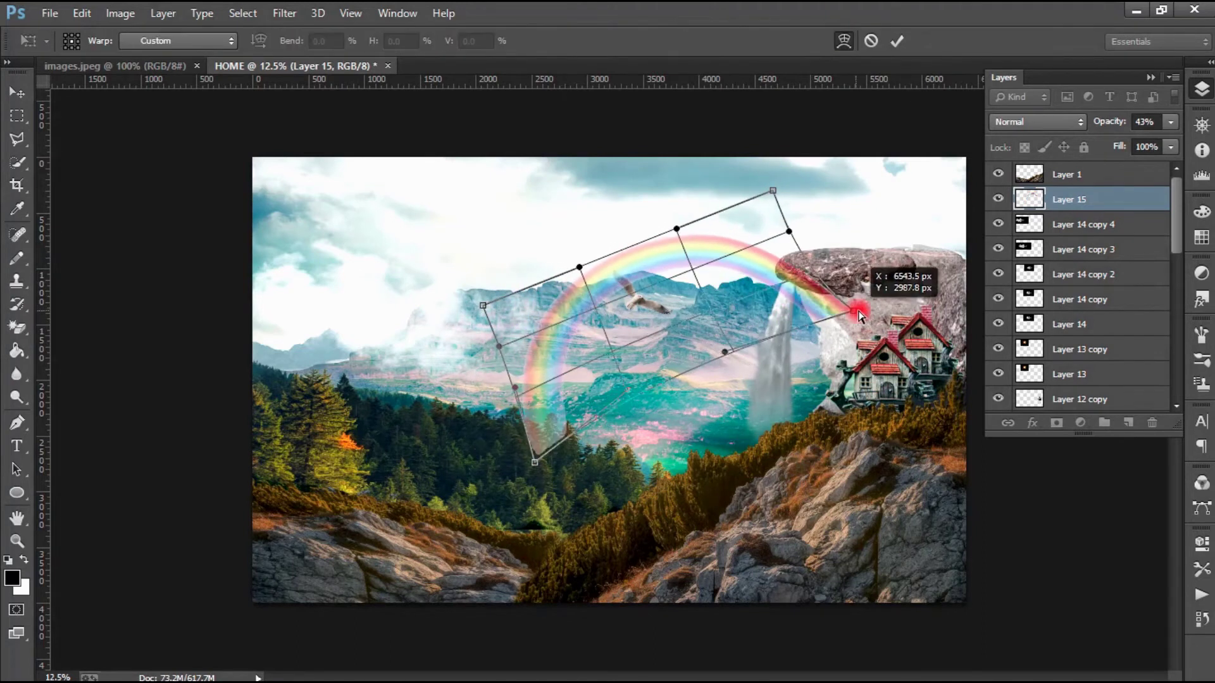
click(896, 42)
scroll(542, 352, up, 3)
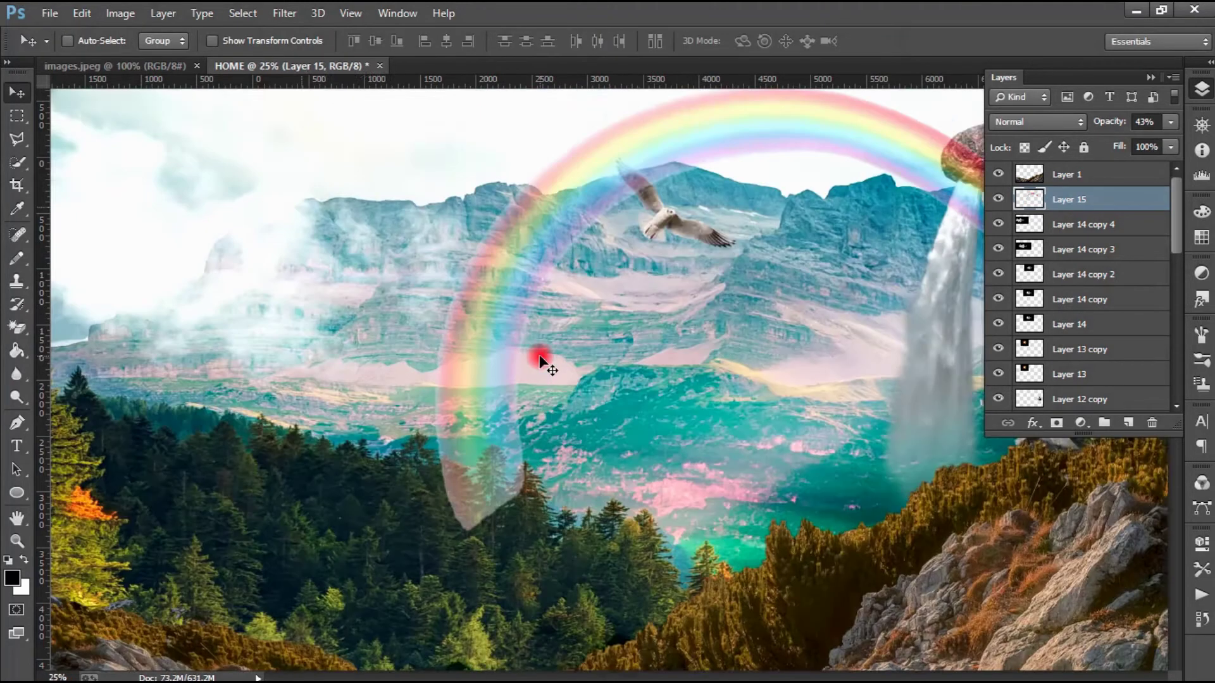
click(17, 327)
Use the plain eraser to soften the rainbow's lower ends into the scene
click(94, 324)
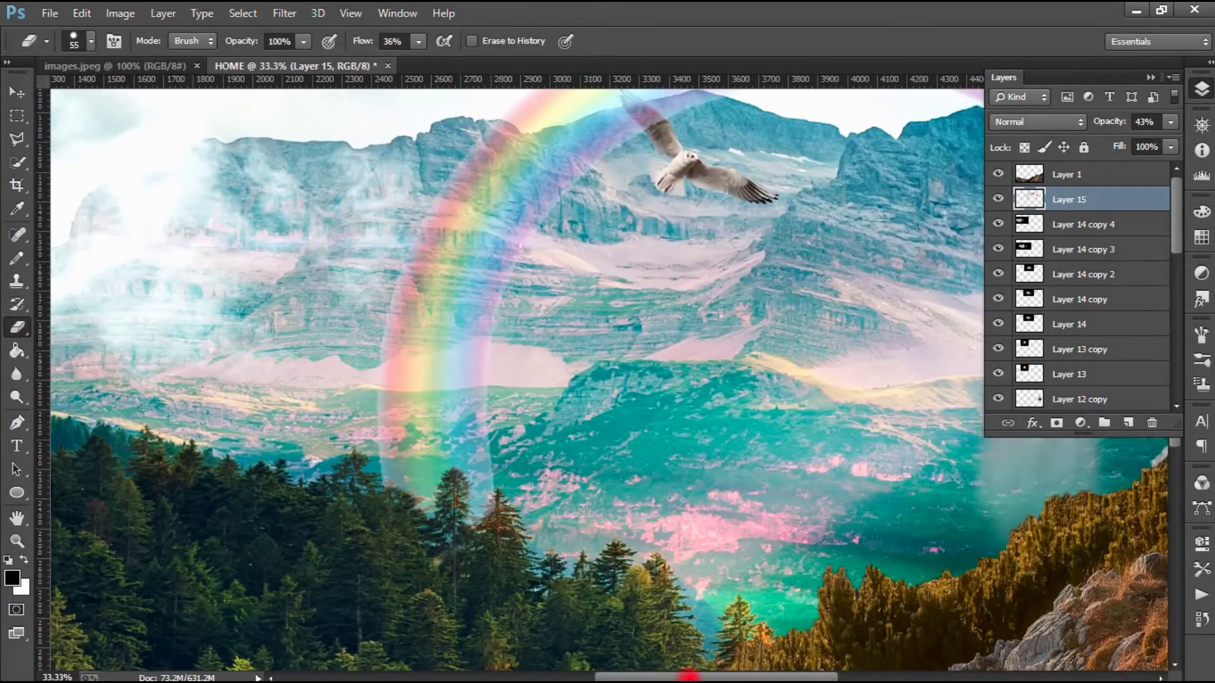
drag(689, 677, 835, 677)
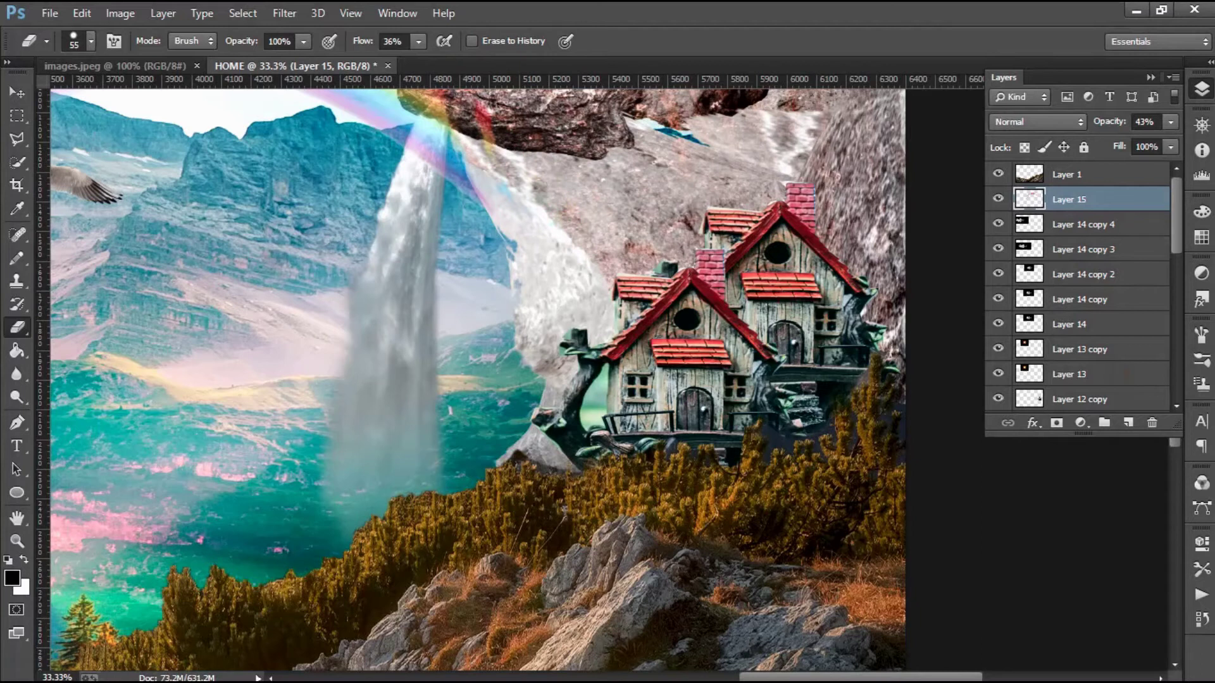
click(1150, 77)
scroll(1171, 331, up, 3)
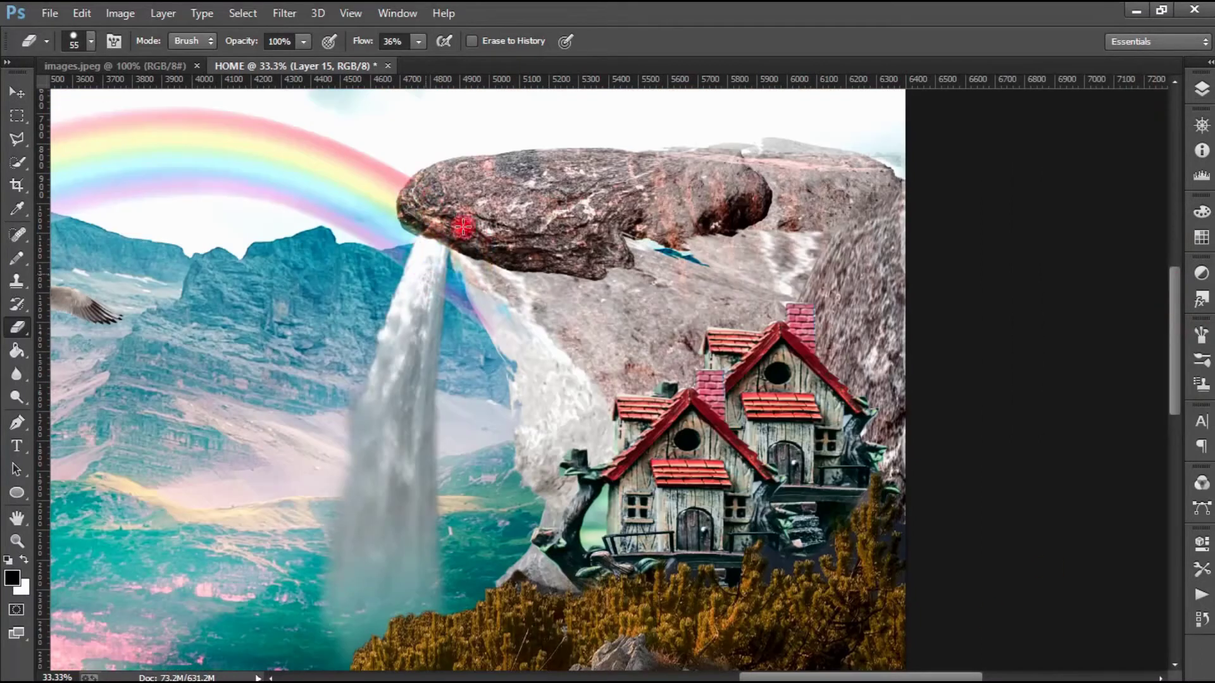
scroll(523, 385, down, 2)
scroll(515, 385, down, 1)
scroll(515, 385, up, 1)
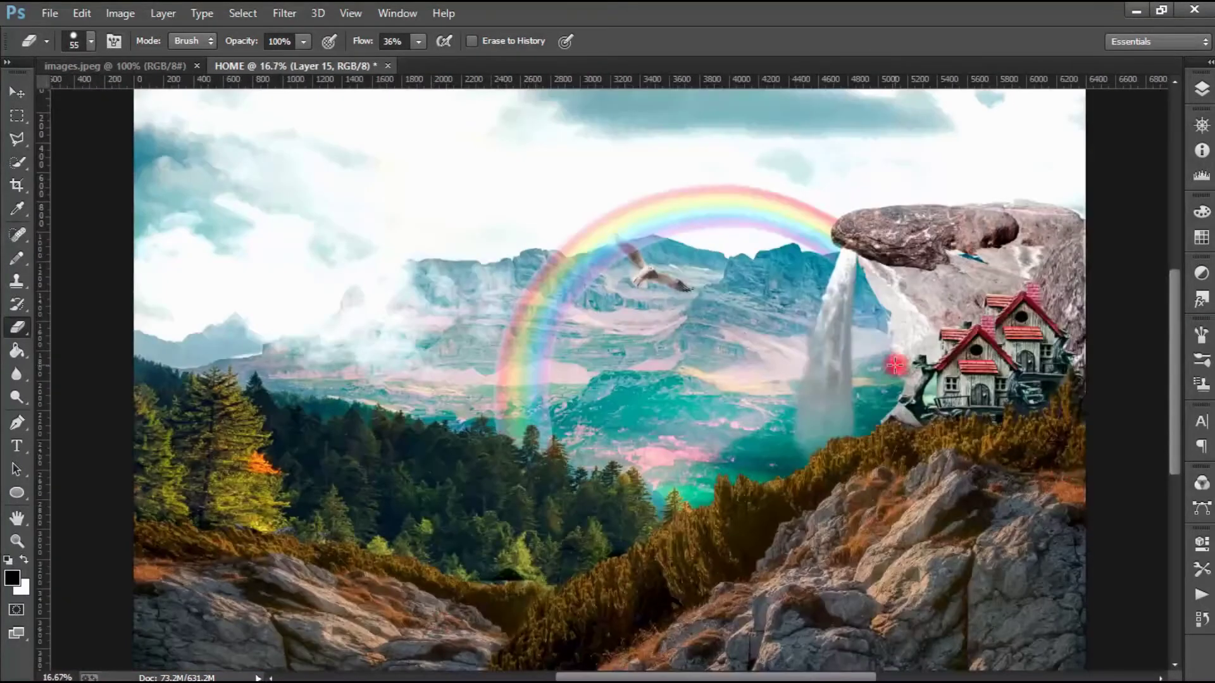
Hide Layer 3, the pink-and-teal tinted mountain layer, in the Layers panel
click(1202, 89)
drag(1175, 224, 1179, 369)
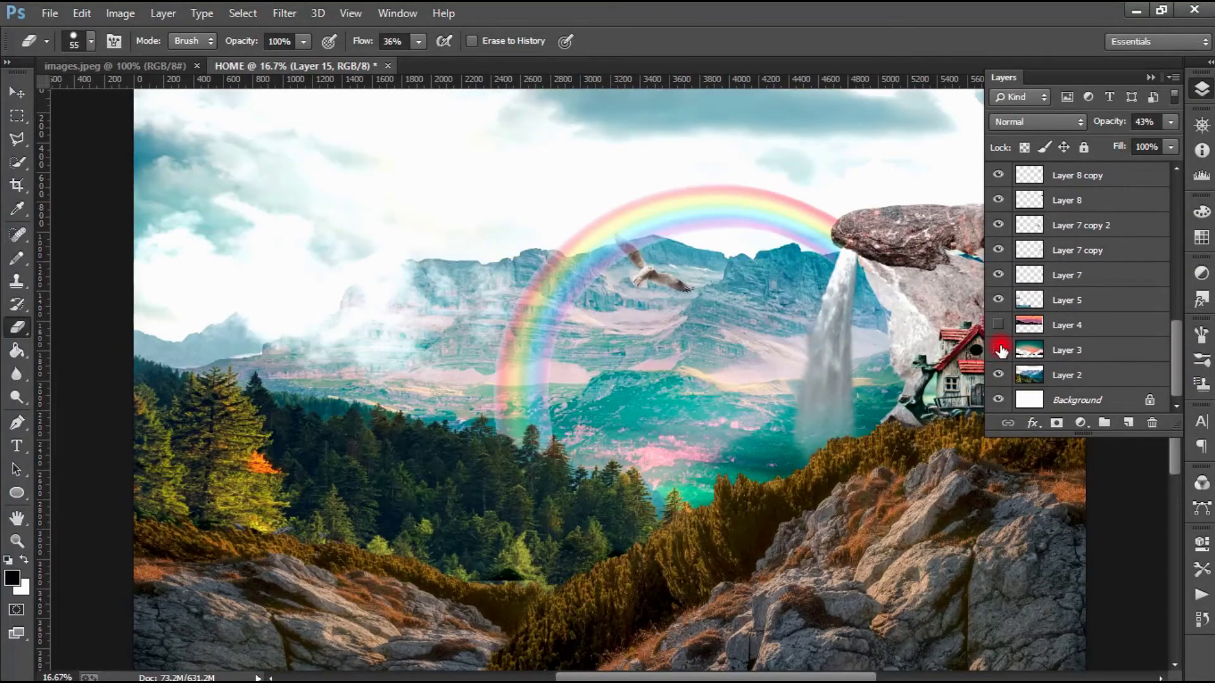
click(998, 349)
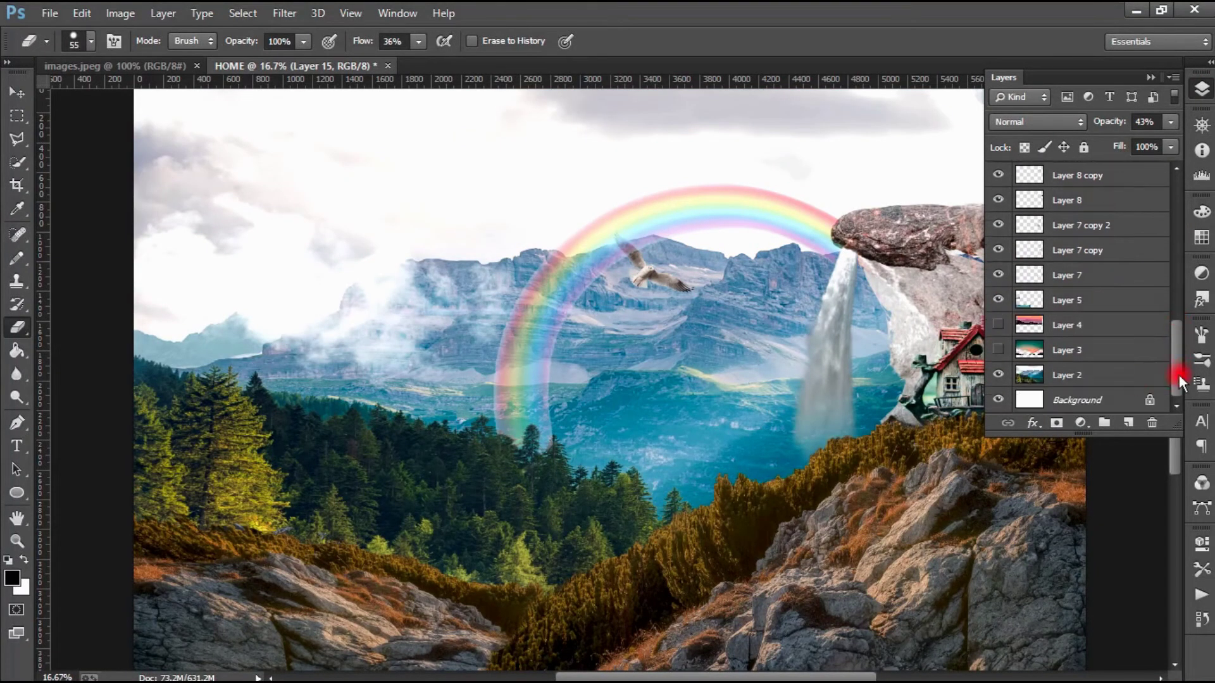
drag(1175, 378, 1166, 204)
Make Layer 1 active and zoom to view the whole HOME composite
click(297, 18)
key(Escape)
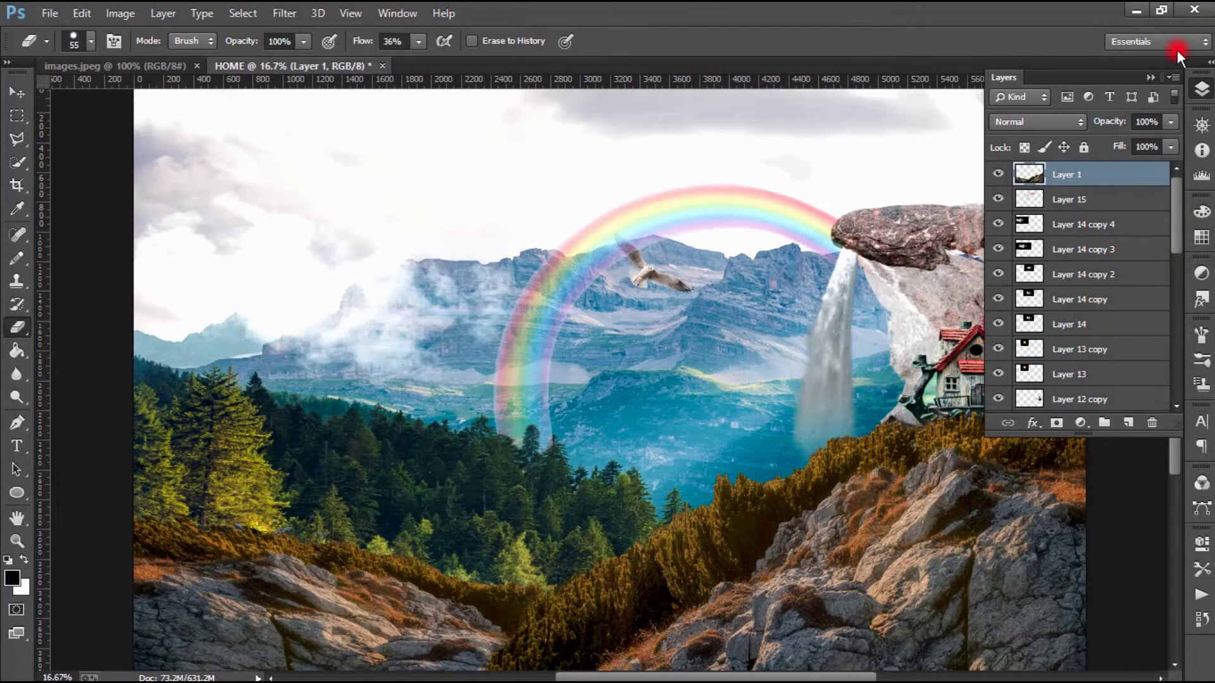
key(F7)
key(ctrl+minus)
key(ctrl+plus)
click(246, 67)
Open images.jpeg-21 from the snow folder, drag the cloud into HOME and set it to Screen
click(50, 13)
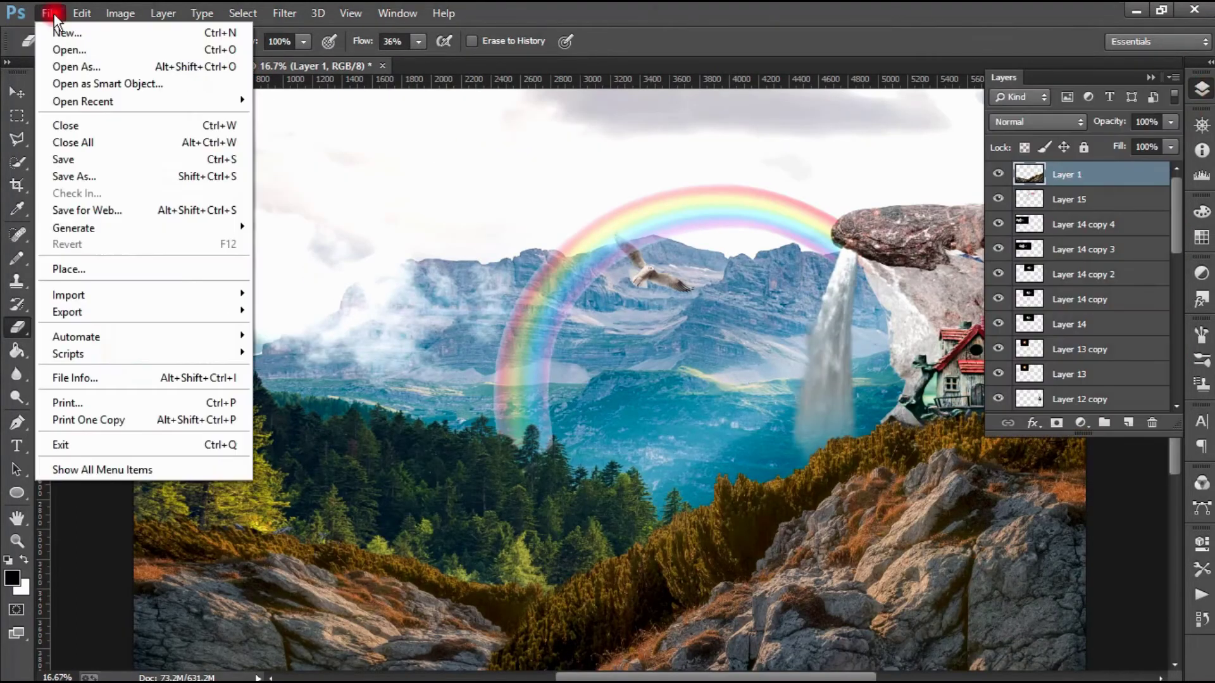
click(63, 43)
key(BackSpace)
click(223, 317)
double_click(223, 316)
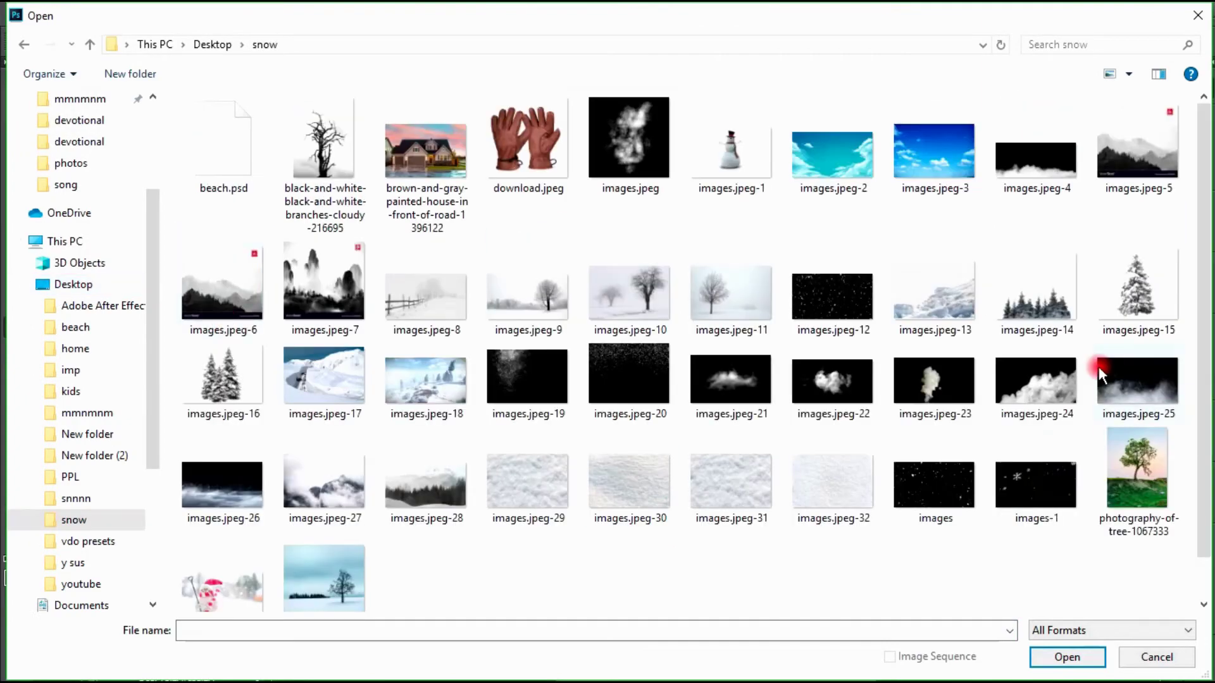
double_click(1098, 366)
mouse_move(273, 240)
mouse_down()
mouse_move(533, 286)
mouse_move(704, 398)
mouse_move(609, 385)
mouse_move(541, 430)
mouse_move(478, 451)
mouse_up()
click(448, 84)
click(1038, 122)
click(1064, 277)
Scale the cloud, duplicate it, shrink the copy leftward and fade it to 65% opacity
key(ctrl+t)
key(Return)
key(ctrl+t)
mouse_move(466, 360)
mouse_down()
mouse_move(442, 434)
mouse_move(347, 426)
mouse_move(805, 250)
mouse_move(696, 349)
mouse_up()
key(ctrl+minus)
key(Return)
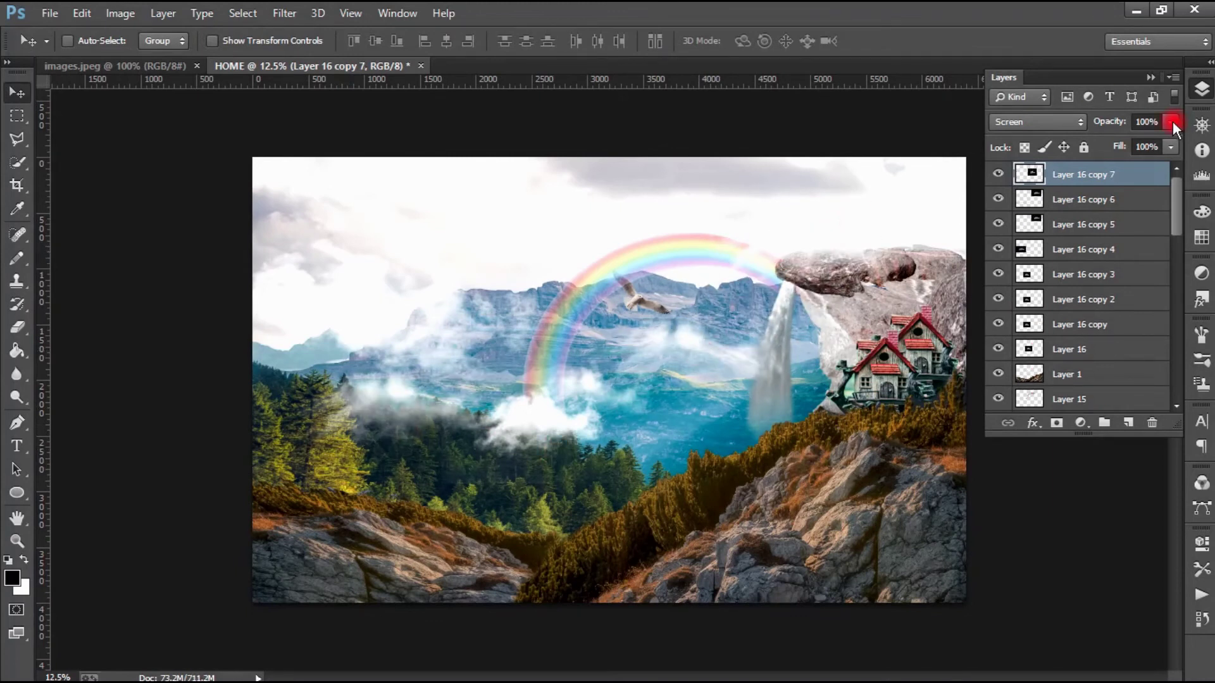
drag(1172, 122, 1137, 142)
Place enlarged cloud copies as mist at the waterfall base and along the house base
drag(701, 350, 786, 430)
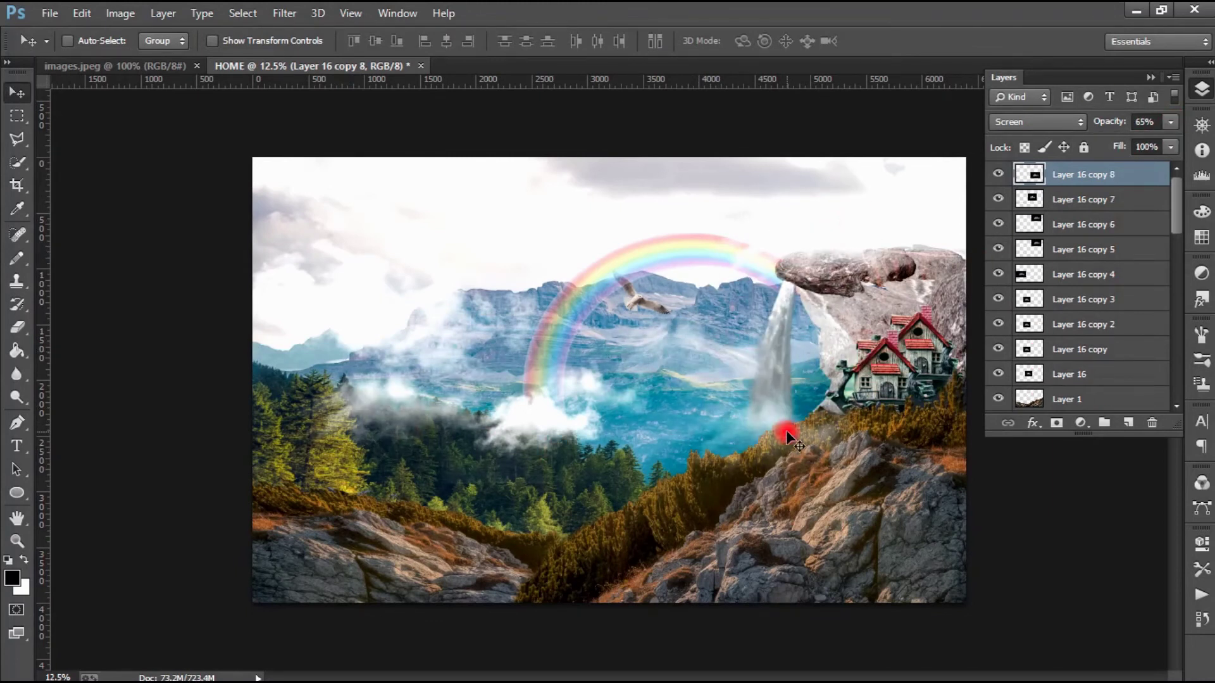
key(ctrl+j)
key(ctrl+j)
key(ctrl+j)
key(ctrl+j)
key(ctrl+t)
drag(895, 341, 1006, 306)
key(Return)
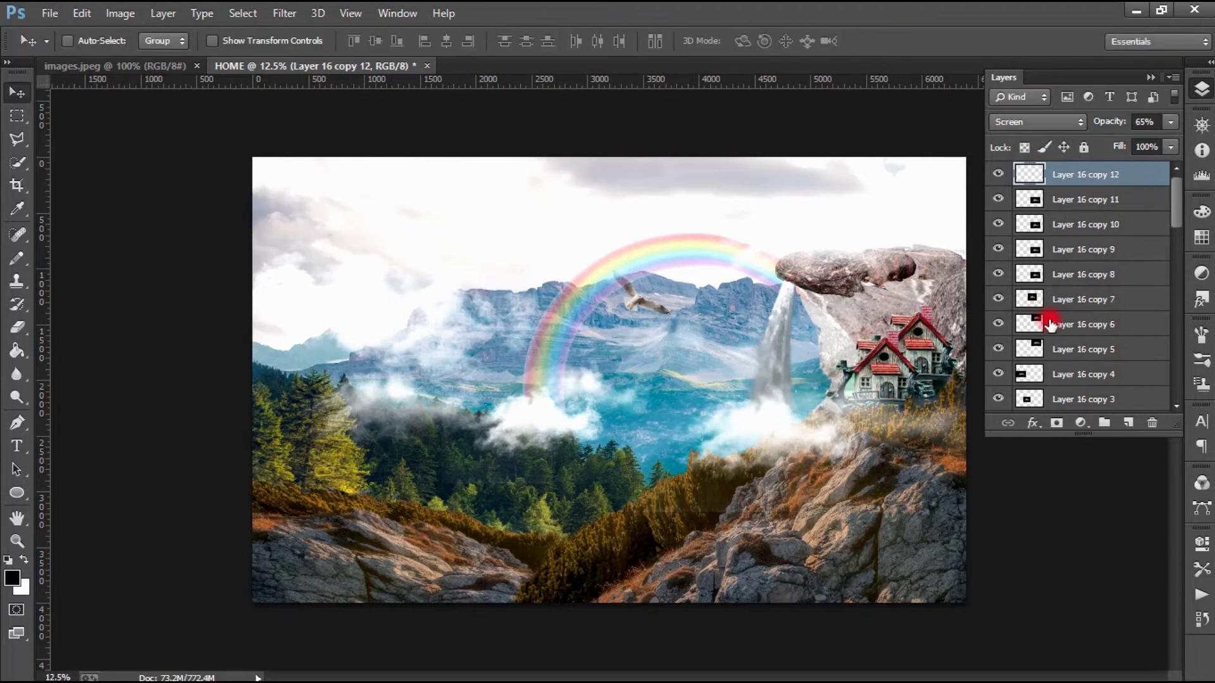
key(ctrl+j)
mouse_move(885, 405)
mouse_down()
mouse_move(917, 424)
mouse_move(750, 516)
mouse_up()
key(ctrl+j)
Open the fog image images.jpeg-25 and drag it into the HOME composite
click(46, 16)
click(68, 49)
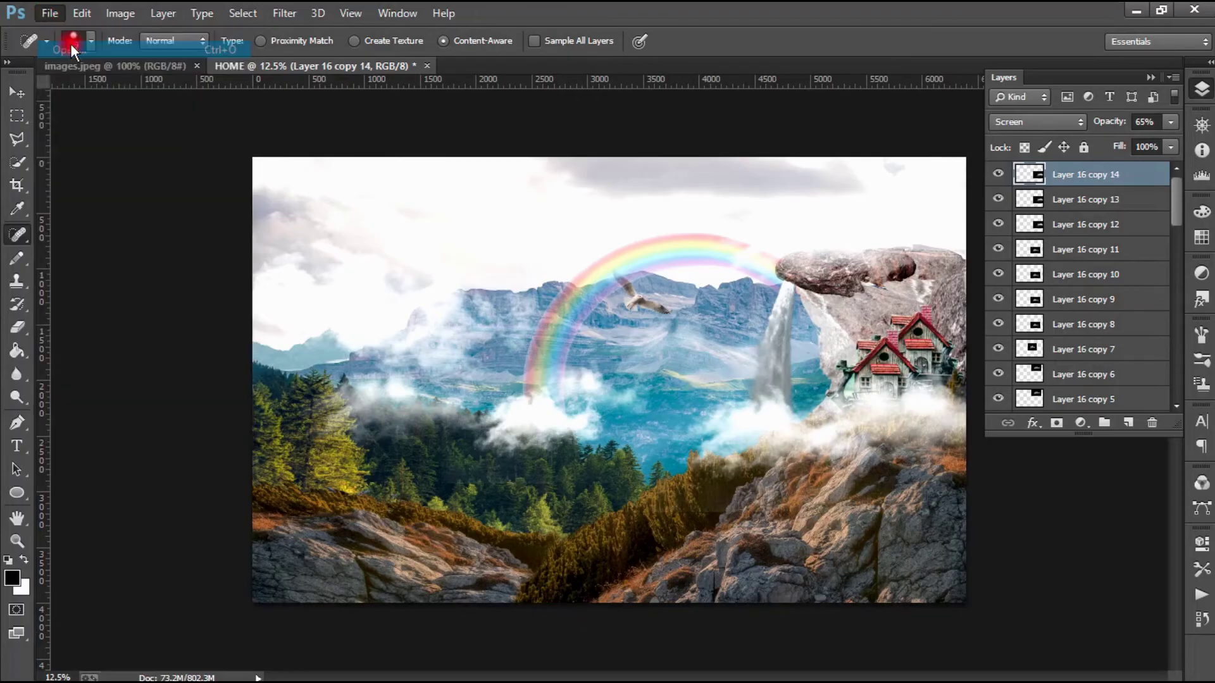
key(Escape)
click(49, 12)
click(65, 49)
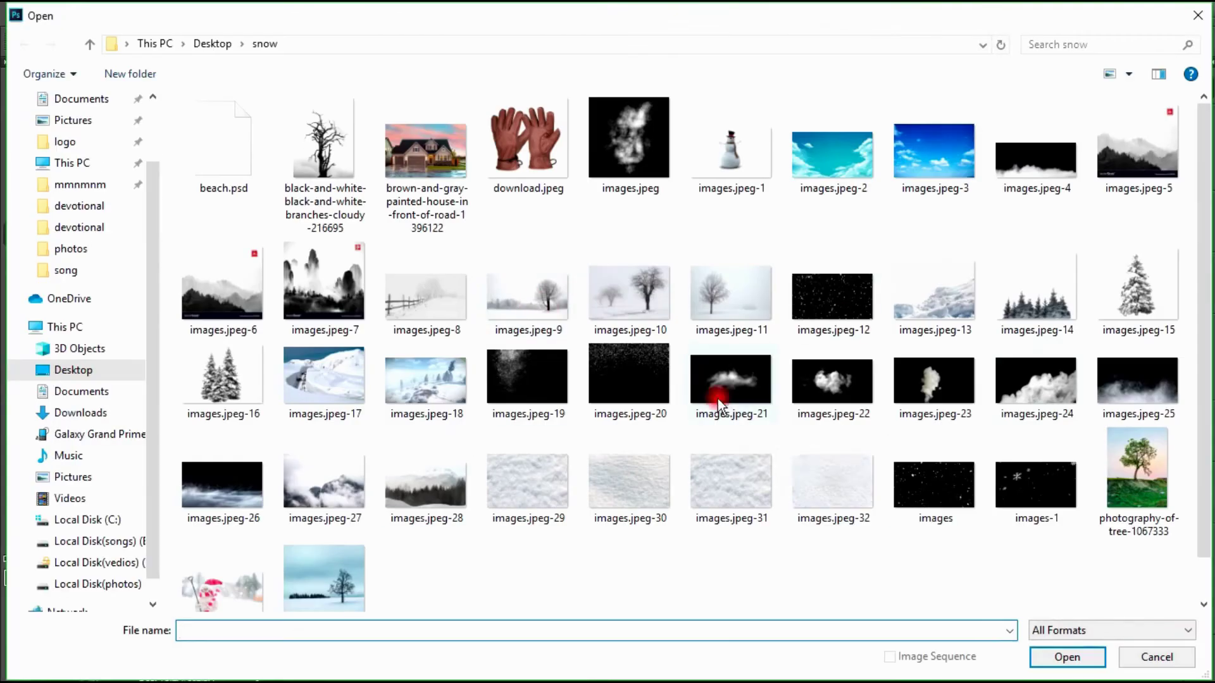
double_click(1131, 392)
key(v)
mouse_move(199, 265)
mouse_down()
mouse_move(310, 556)
mouse_move(626, 400)
mouse_up()
Enlarge the fog, copy it to the lower right, merge the two and set Screen blending
key(ctrl+t)
key(Return)
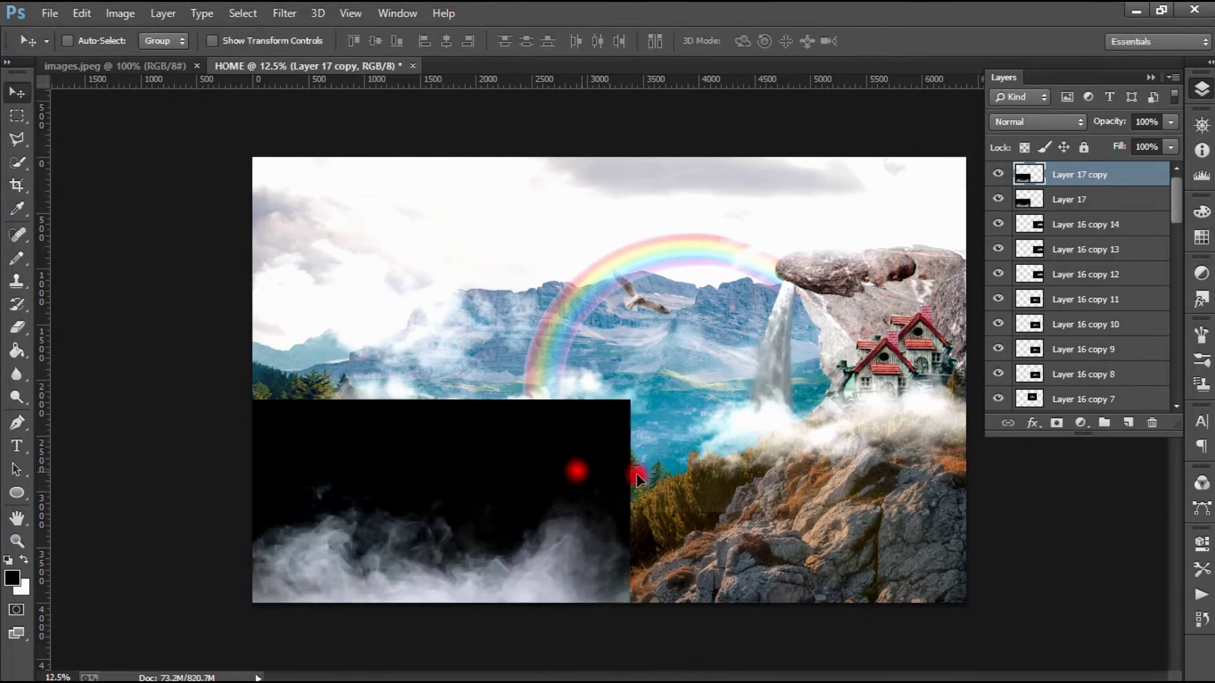
drag(577, 469, 958, 462)
right_click(712, 481)
click(832, 534)
click(1038, 121)
click(1058, 363)
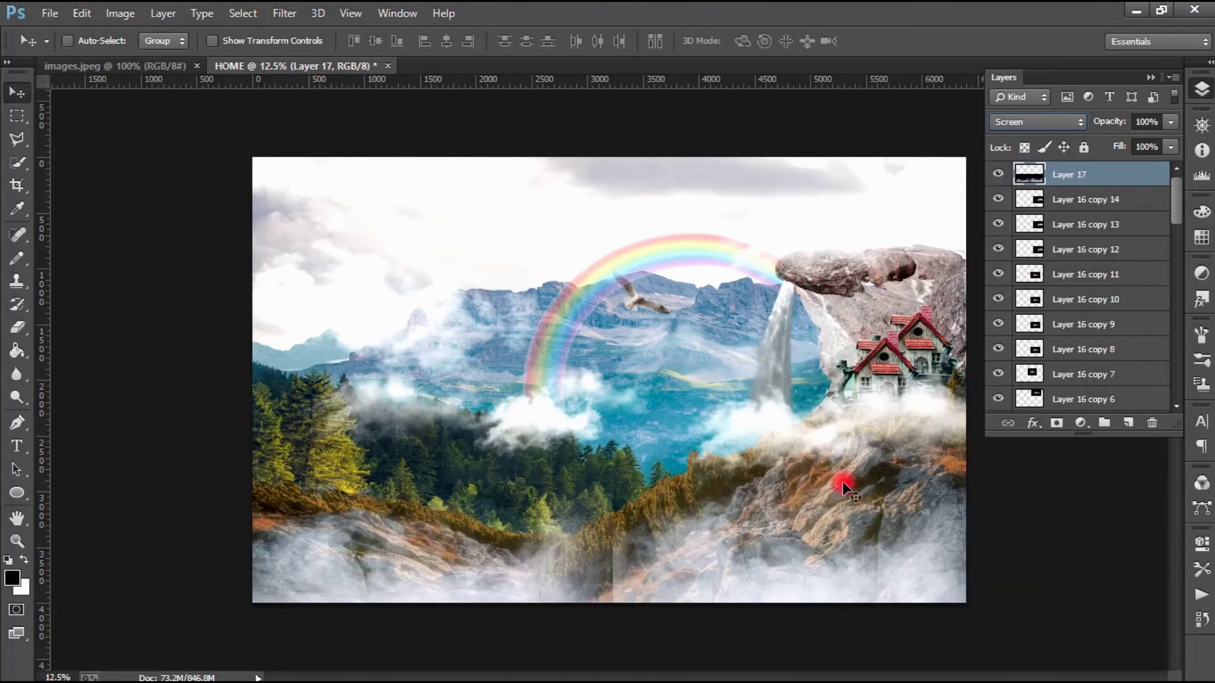
Enlarge a fog duplicate over the lower scene and fade it to 75% opacity
drag(617, 595, 691, 577)
key(ctrl+t)
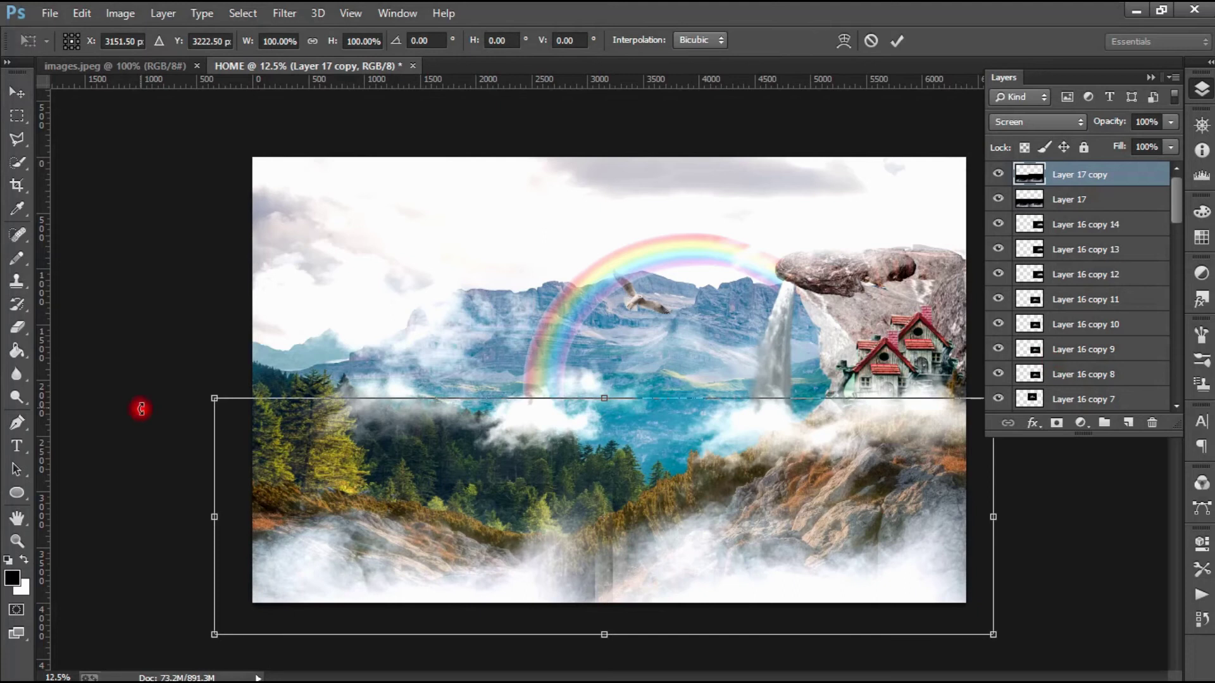
drag(142, 407, 136, 286)
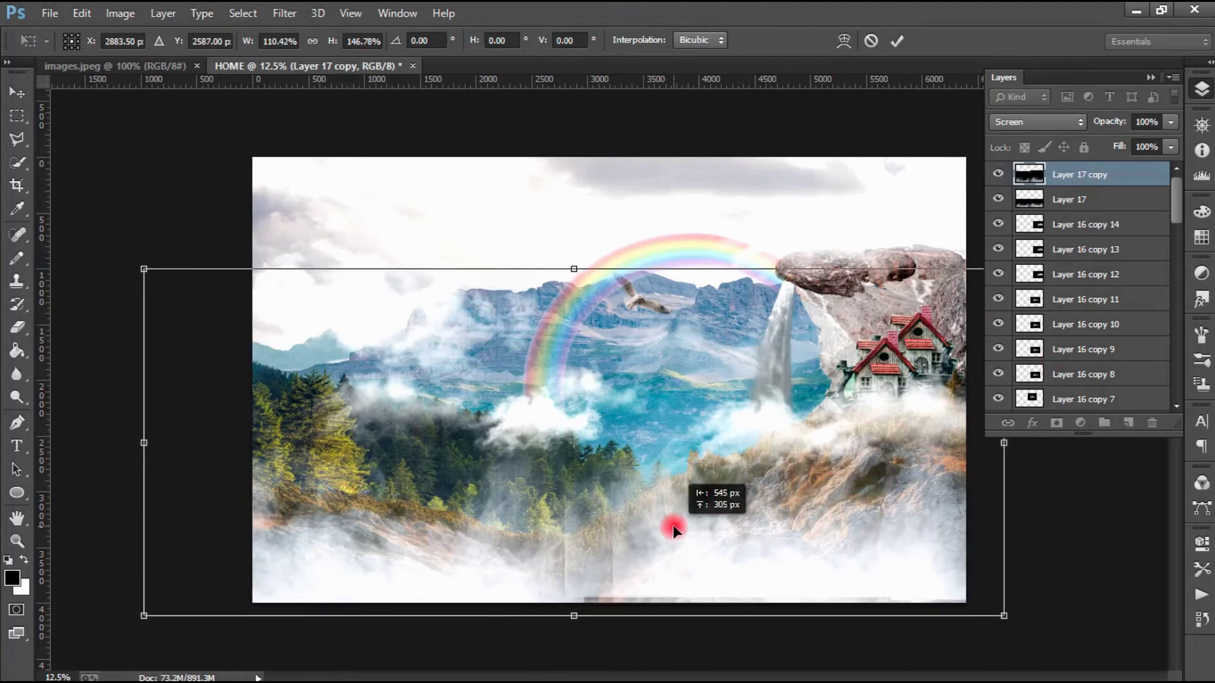
drag(663, 538, 673, 538)
click(1171, 121)
drag(1170, 141, 1147, 142)
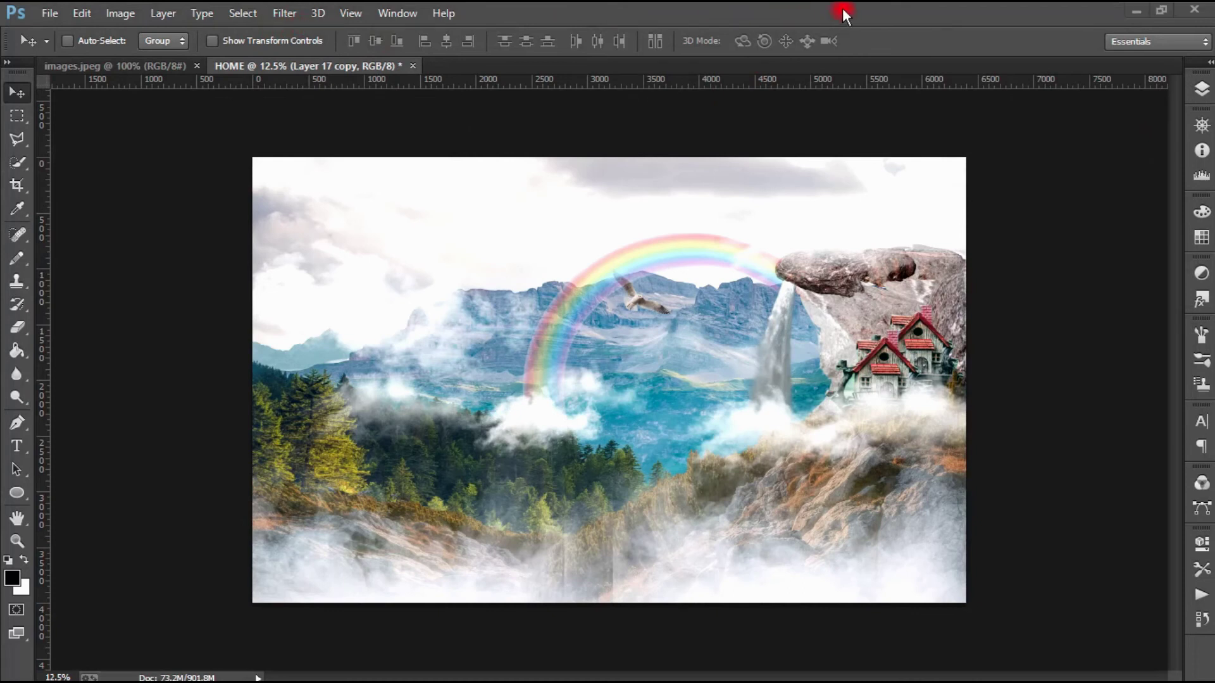
Merge the visible layers and expand the Layers list
click(1201, 89)
right_click(1136, 188)
click(848, 567)
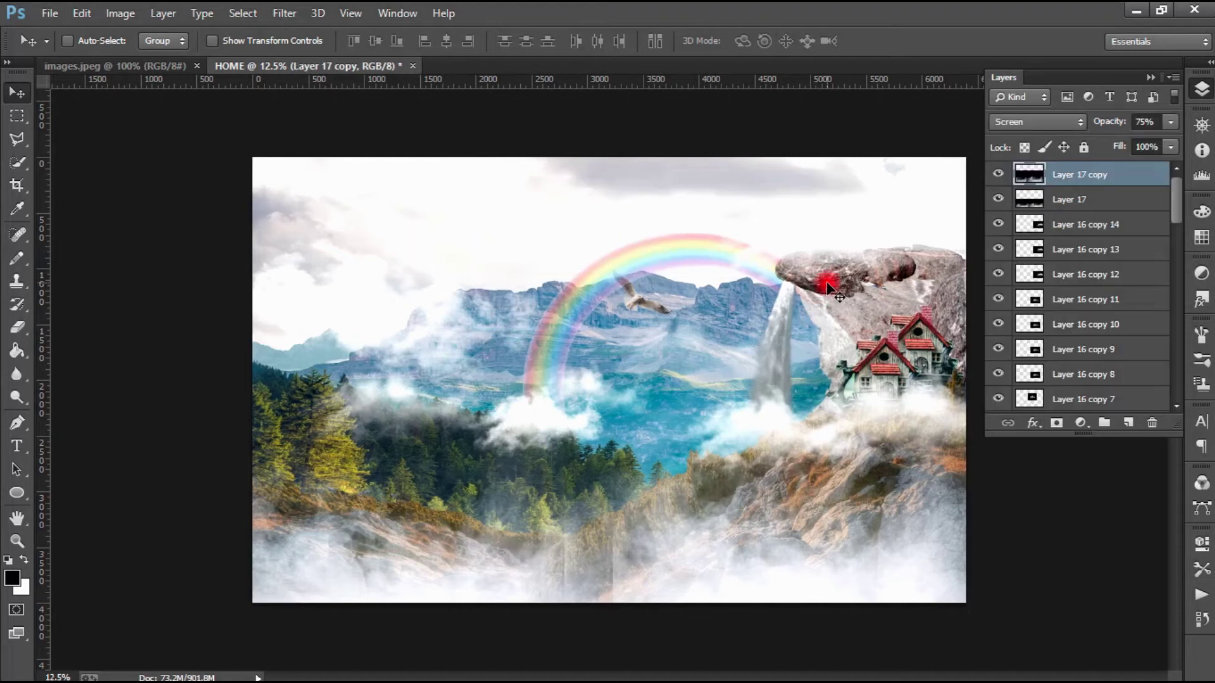
drag(1083, 434, 1087, 648)
drag(1181, 369, 1182, 567)
Merge visible into Background, apply Color Efex Pro 3.0 Foliage, and set Camera Raw Clarity to +6
right_click(1075, 613)
click(1102, 534)
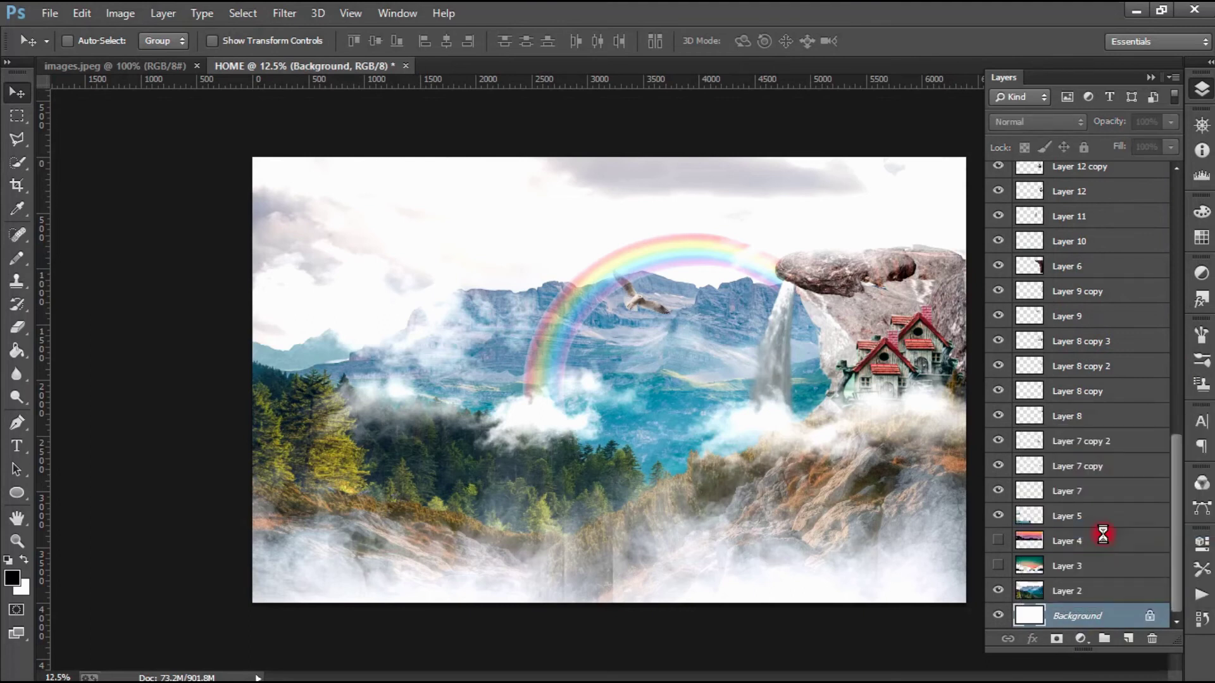
click(284, 13)
click(557, 489)
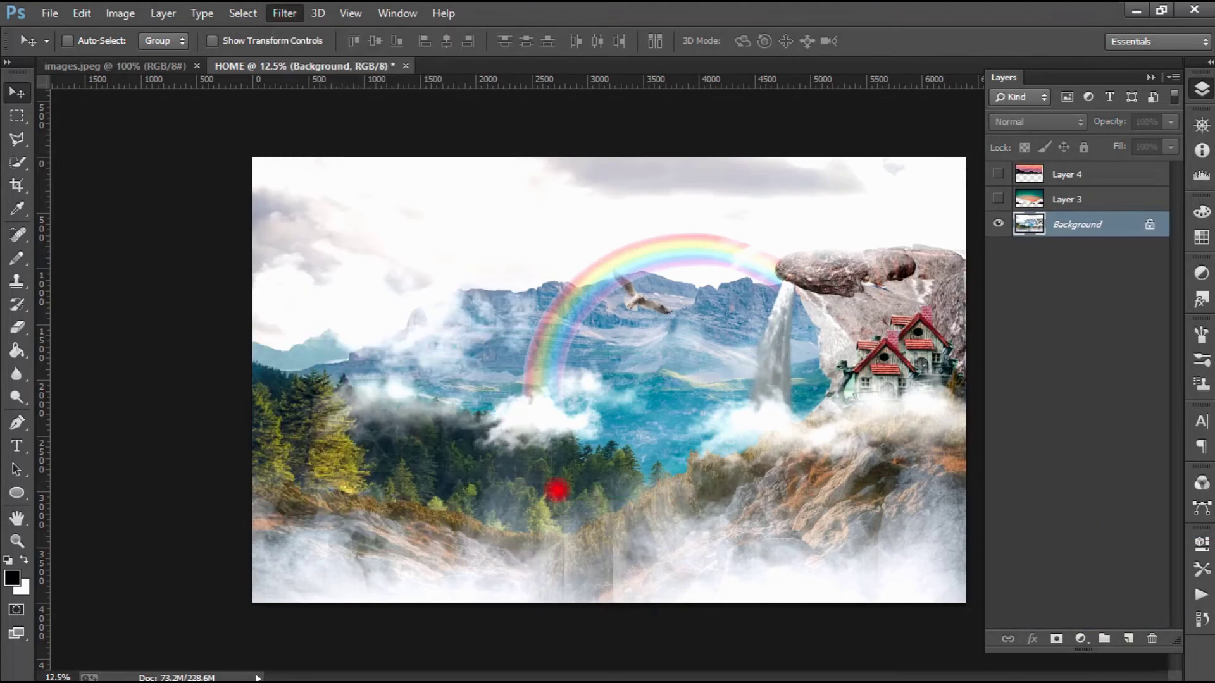
scroll(232, 440, down, 5)
scroll(233, 440, down, 3)
click(120, 193)
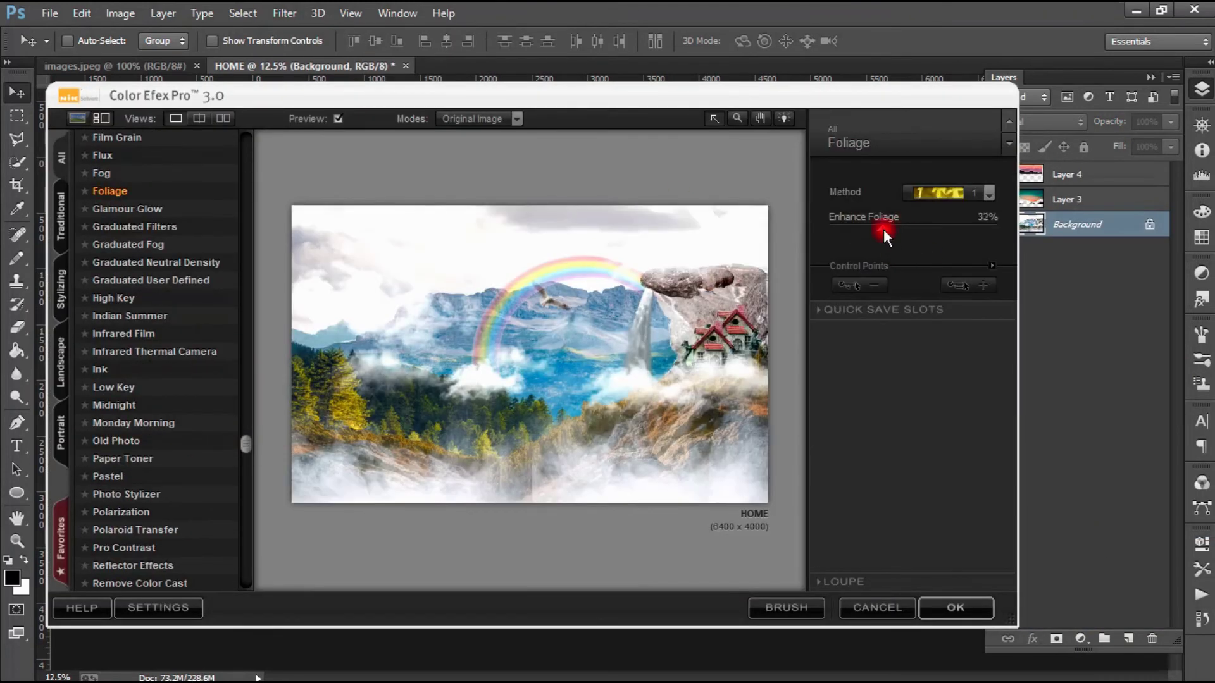
click(965, 606)
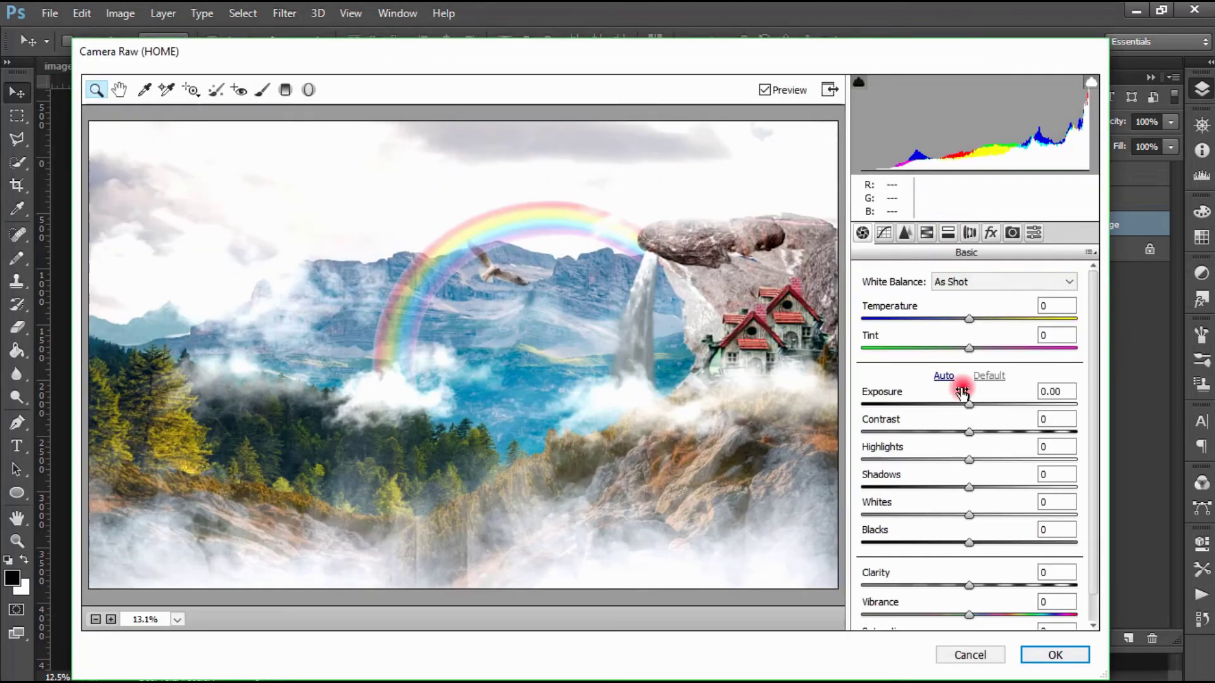
drag(969, 585, 975, 585)
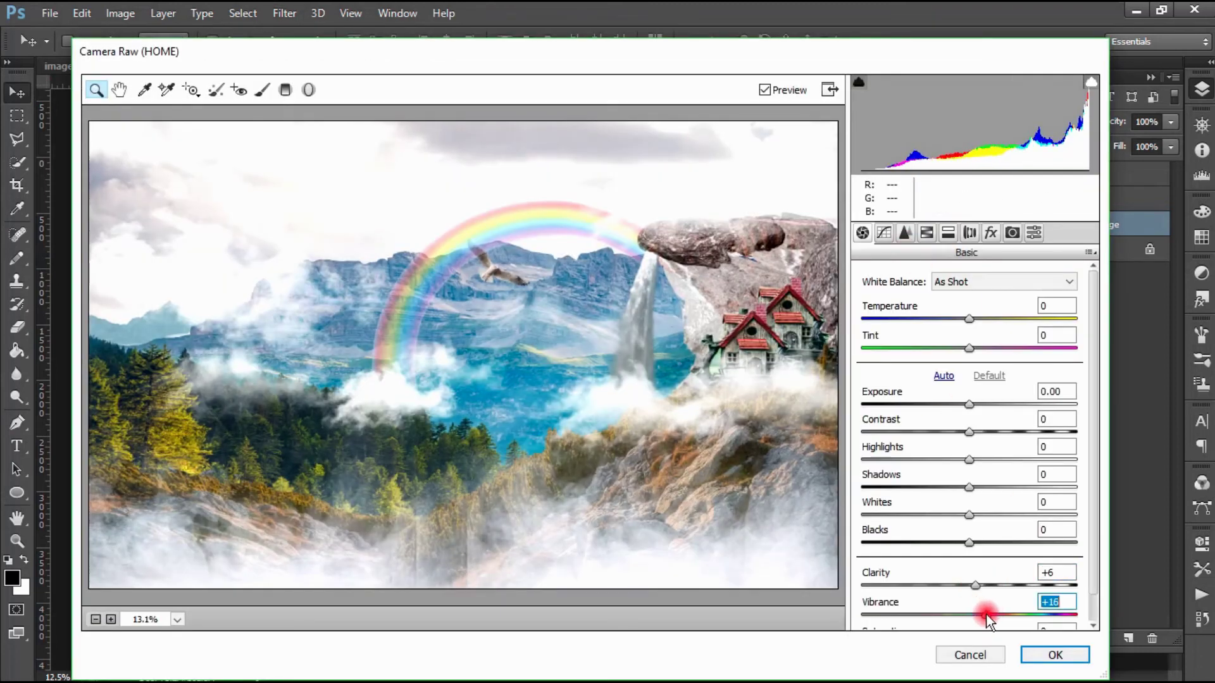
Apply the Camera Raw Clarity +6 and Vibrance +16, then zoom in on the mountains
click(1053, 654)
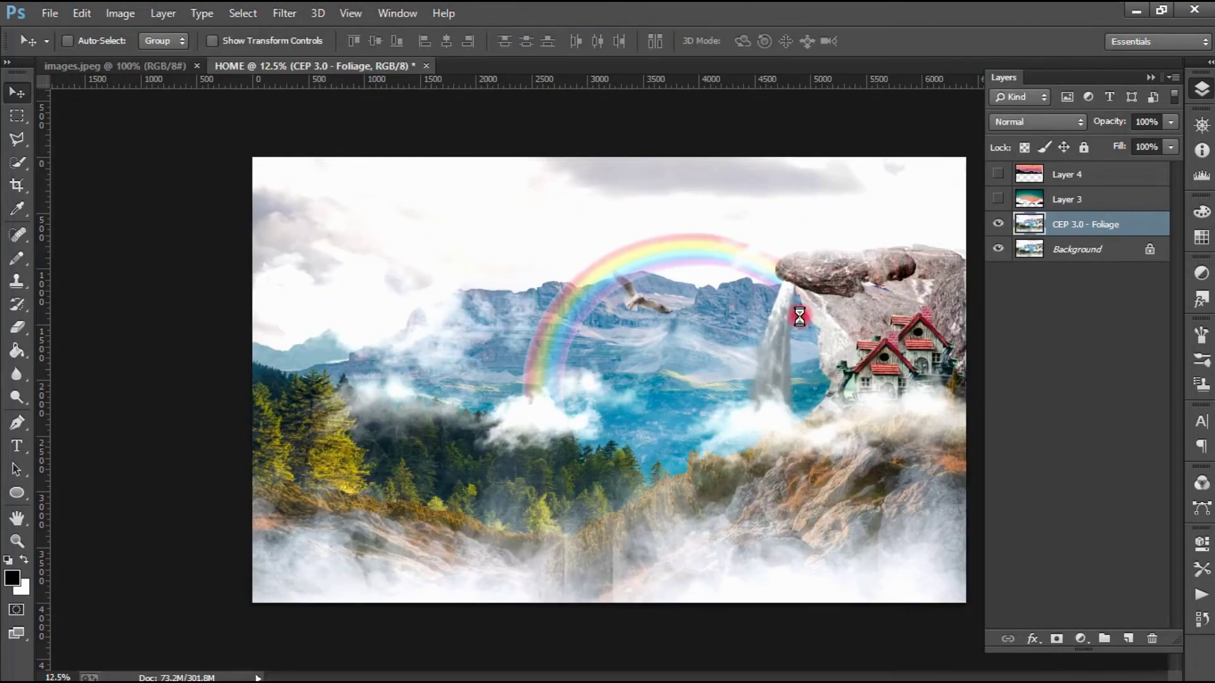
click(1152, 77)
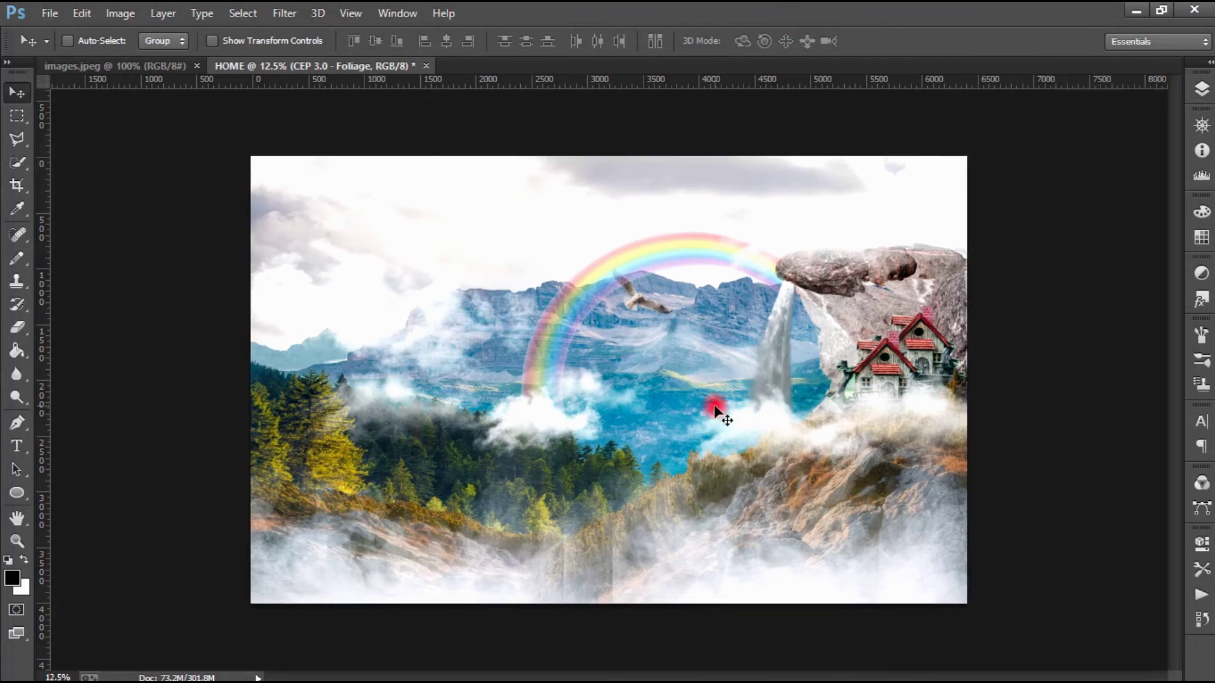
scroll(713, 404, up, 1)
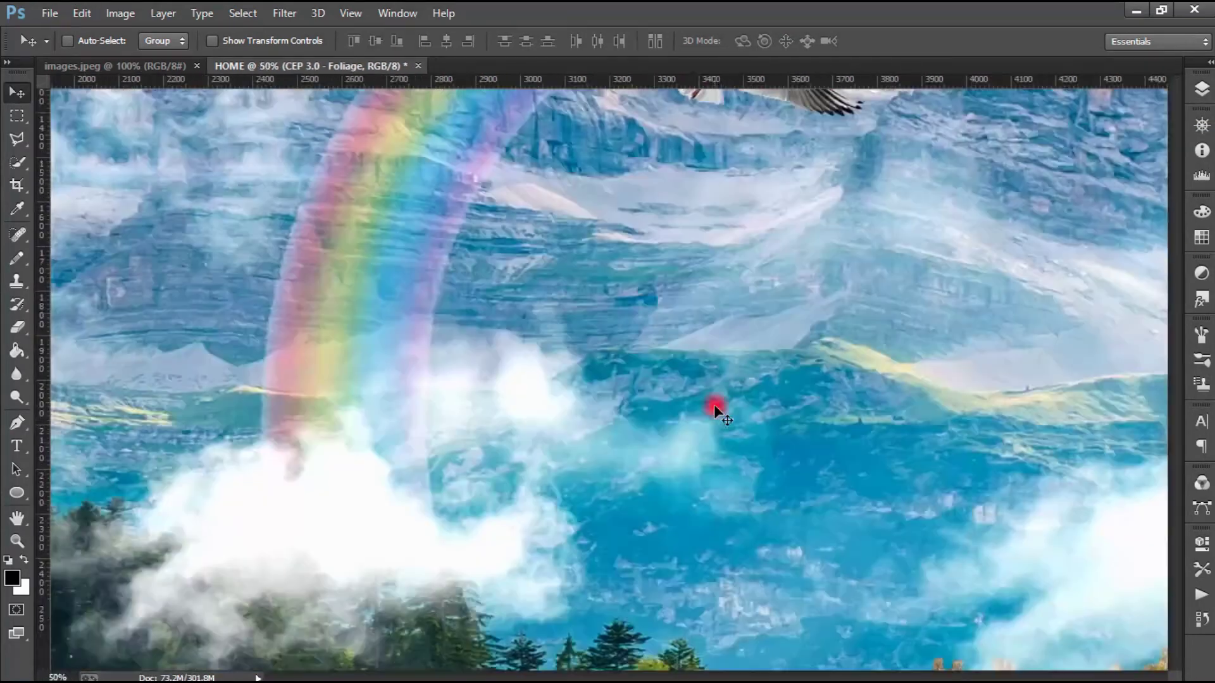